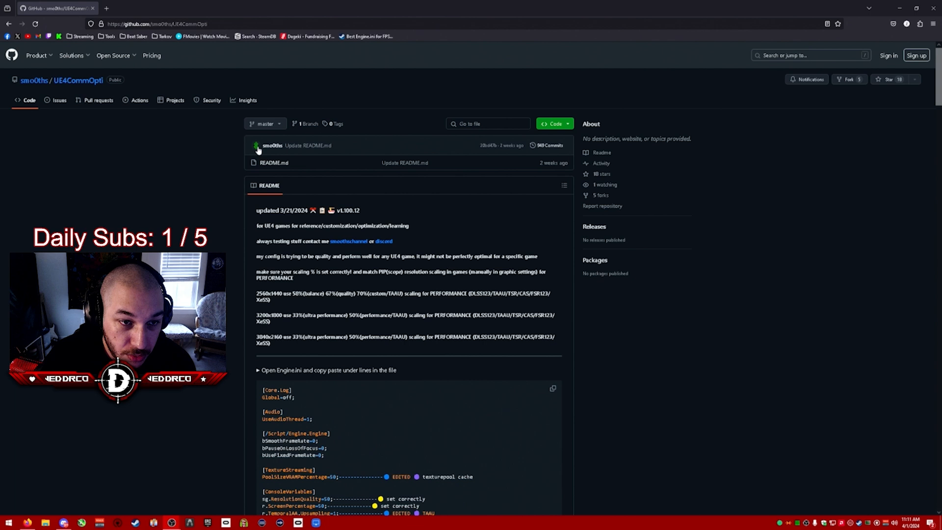
pyautogui.scroll(-1, 322, 293)
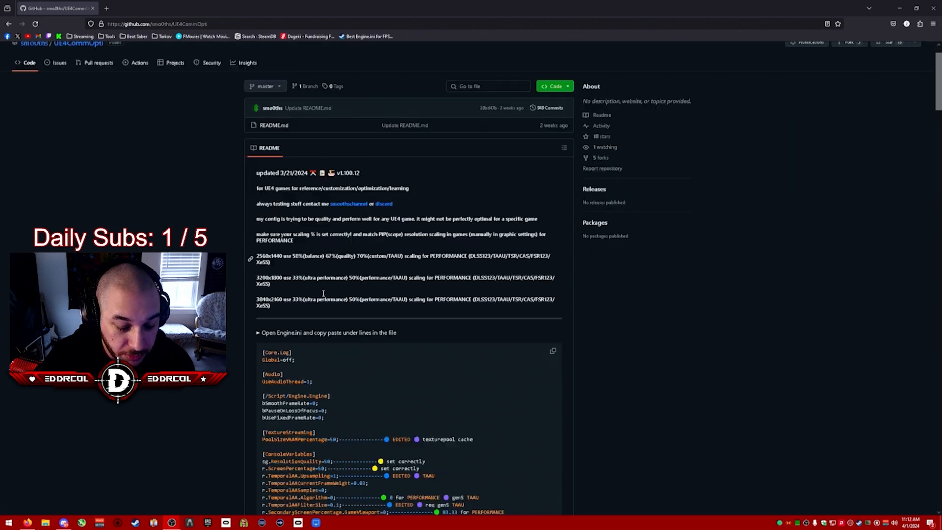
pyautogui.scroll(-2, 322, 294)
pyautogui.scroll(-4, 323, 293)
pyautogui.scroll(-2, 321, 289)
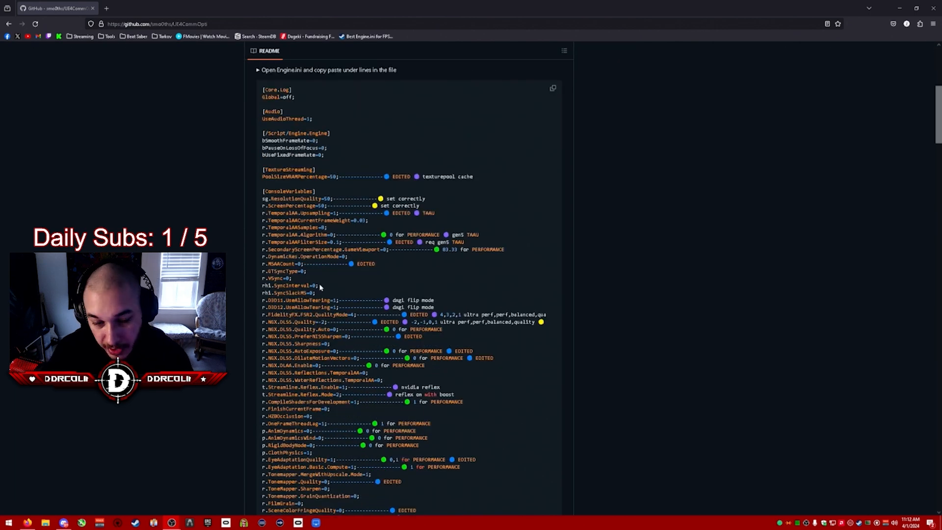
pyautogui.scroll(-5, 304, 436)
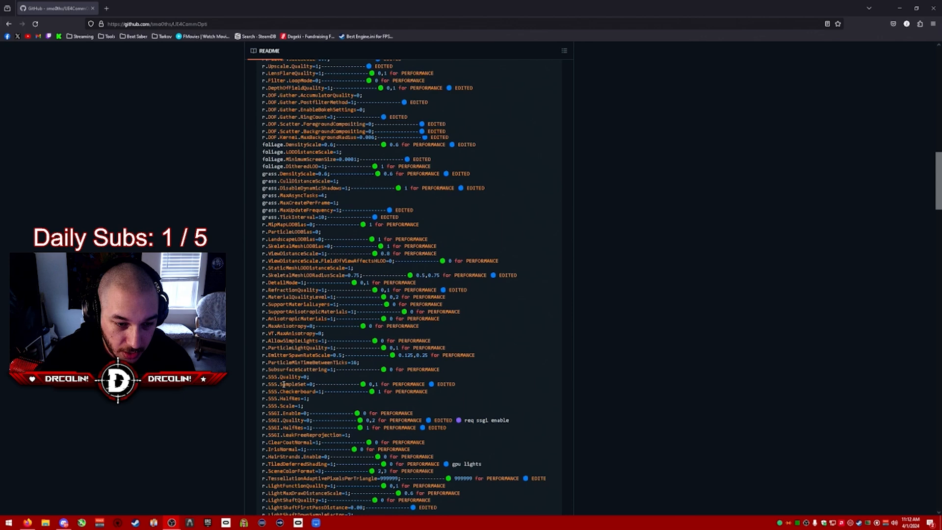
pyautogui.scroll(-5, 304, 435)
pyautogui.scroll(-5, 305, 436)
pyautogui.scroll(-5, 294, 373)
pyautogui.scroll(-6, 294, 373)
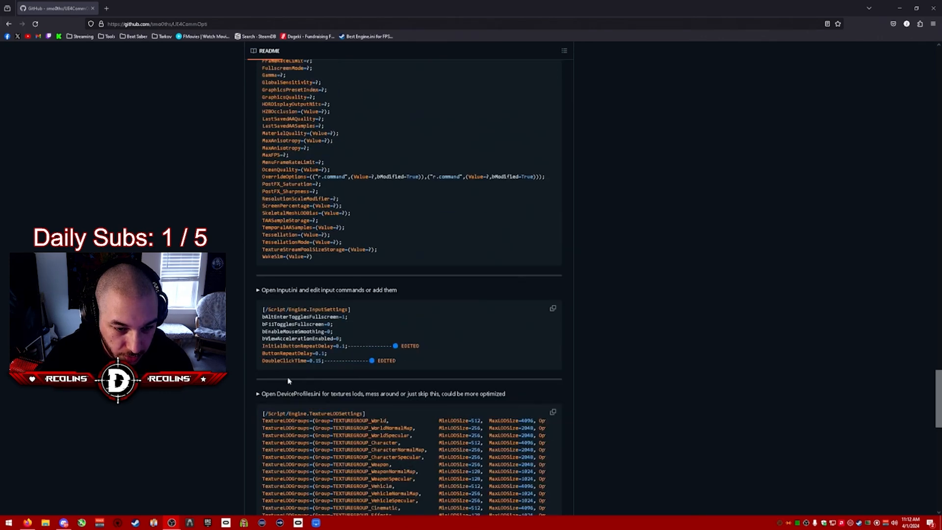
pyautogui.scroll(-6, 294, 373)
pyautogui.scroll(-4, 294, 372)
pyautogui.scroll(2, 389, 394)
pyautogui.scroll(5, 389, 394)
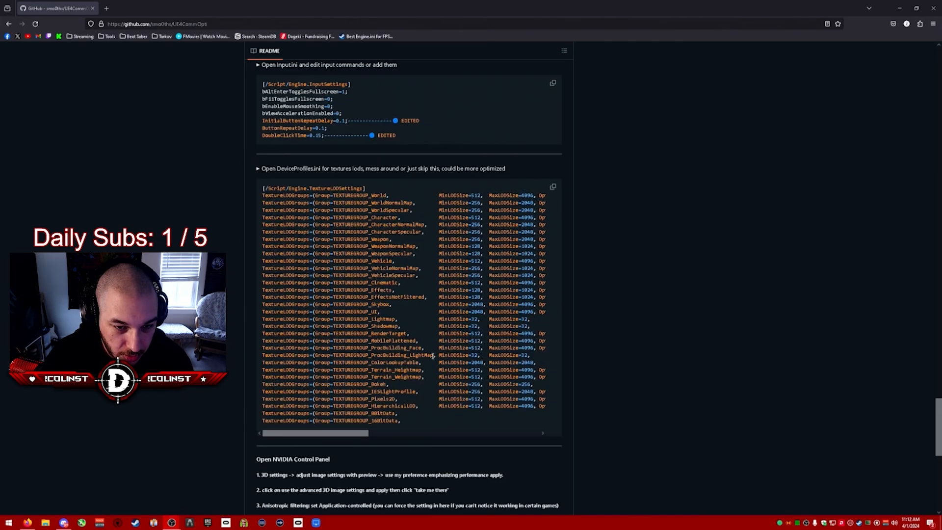
pyautogui.scroll(5, 389, 394)
pyautogui.scroll(5, 389, 382)
pyautogui.scroll(5, 368, 352)
pyautogui.scroll(-5, 368, 352)
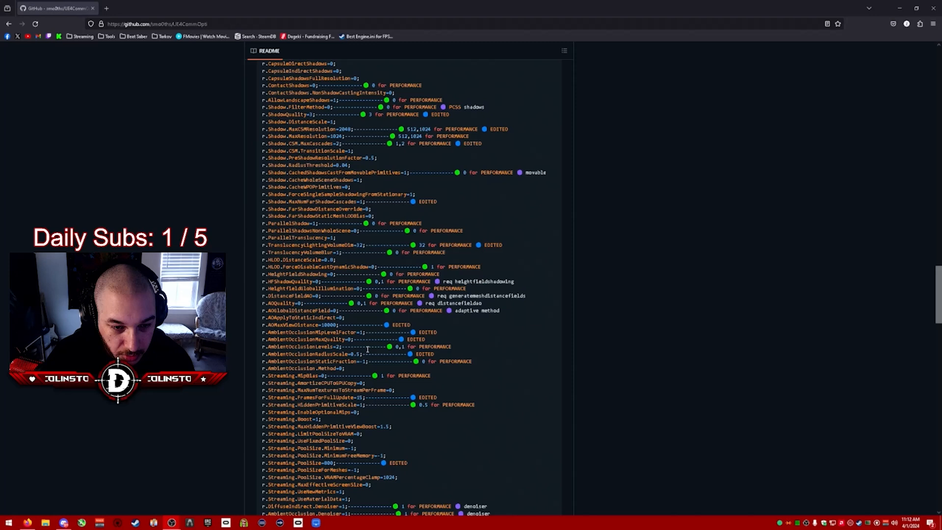
pyautogui.scroll(-5, 368, 352)
pyautogui.scroll(8, 364, 355)
pyautogui.scroll(6, 362, 358)
pyautogui.scroll(5, 362, 357)
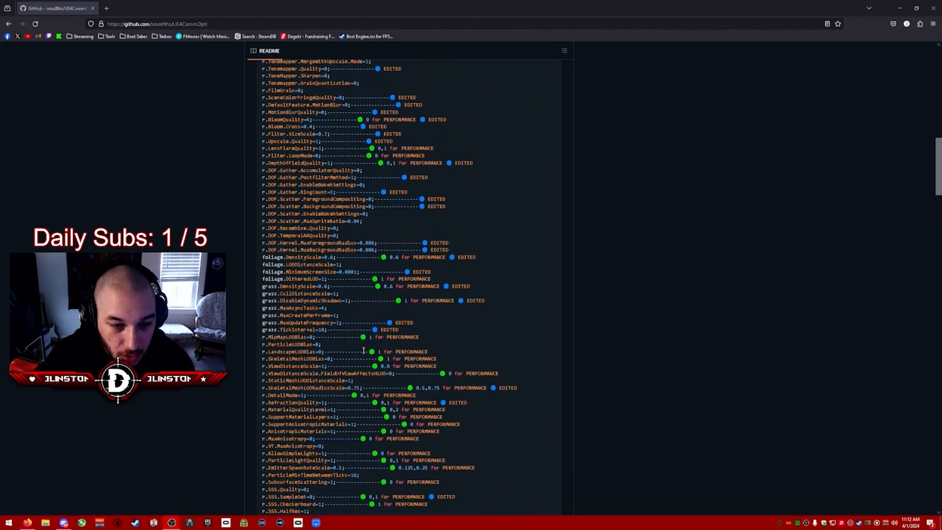
pyautogui.scroll(4, 364, 350)
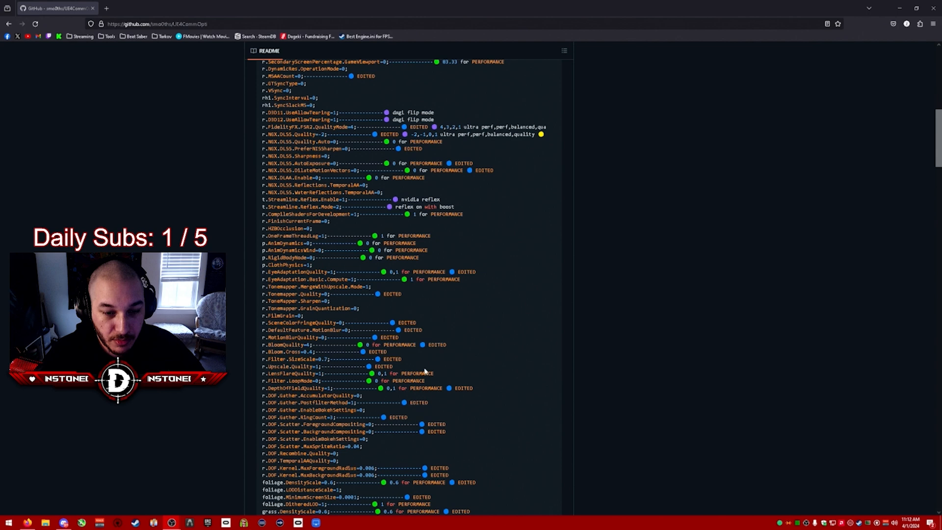
pyautogui.scroll(3, 452, 382)
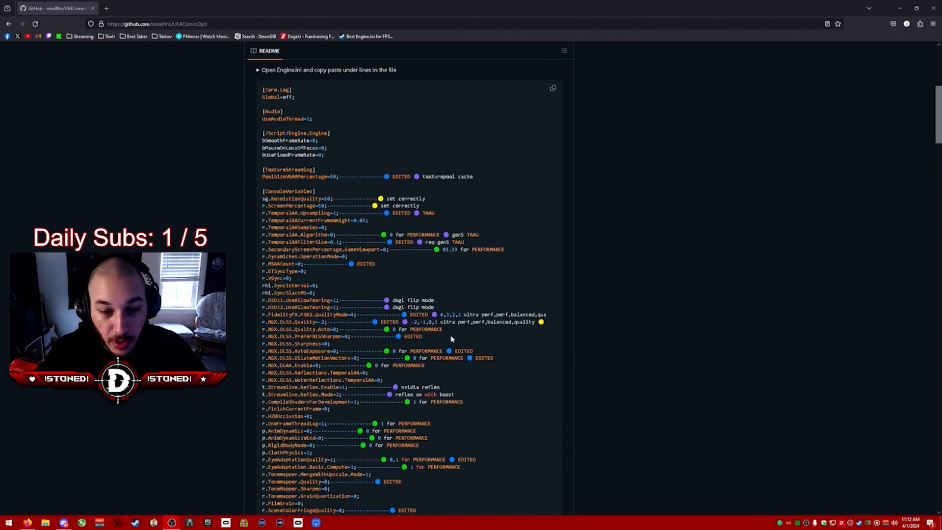
pyautogui.scroll(3, 449, 329)
pyautogui.scroll(6, 412, 346)
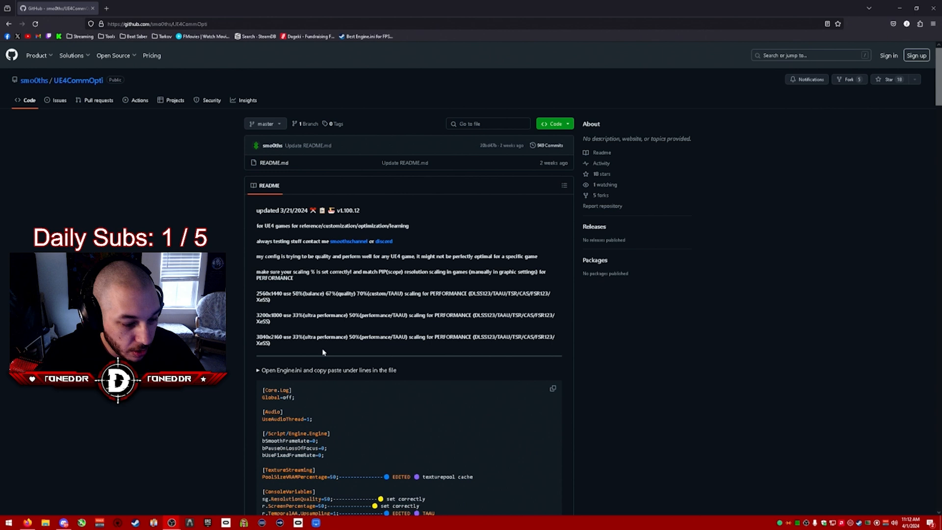
pyautogui.scroll(-1, 518, 408)
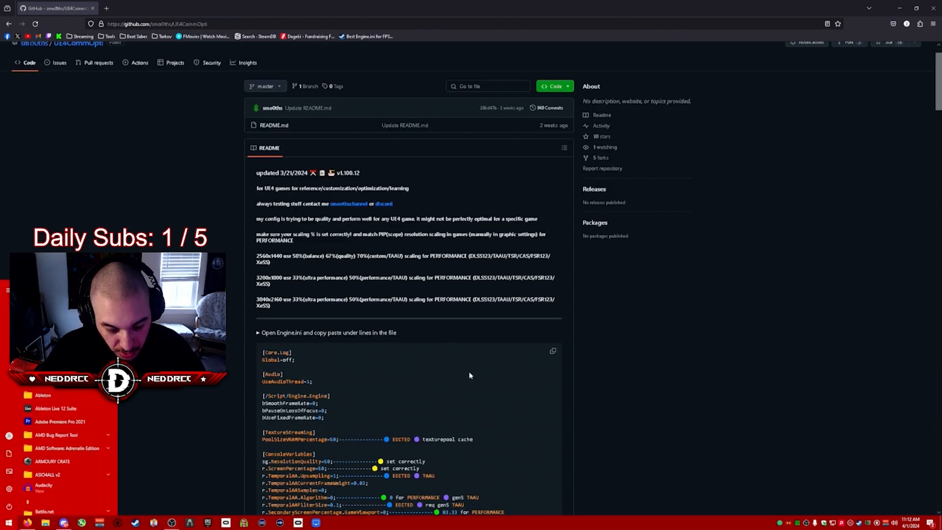
pyautogui.write('%localappdata%')
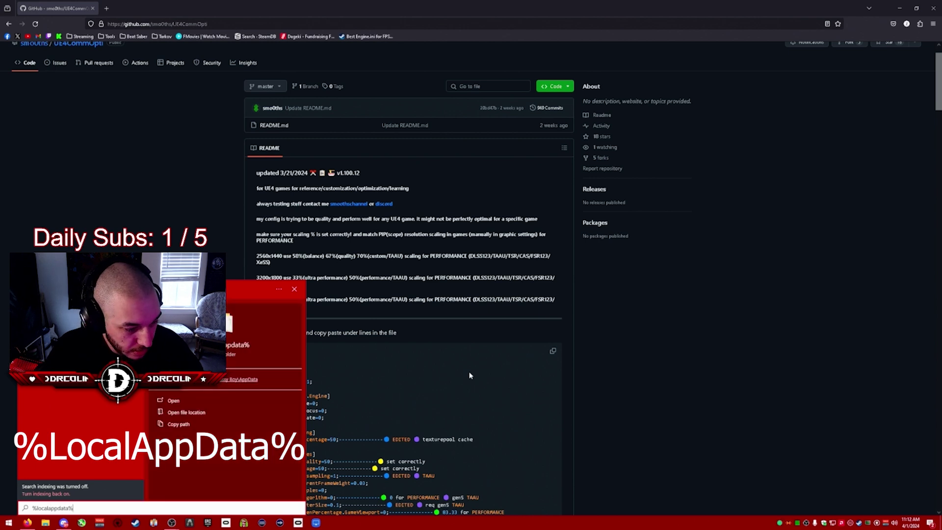
# Step: Navigate from local app data into Leet\Saved\Config\WindowsClient, listing the game's .ini files
pyautogui.press('Return')
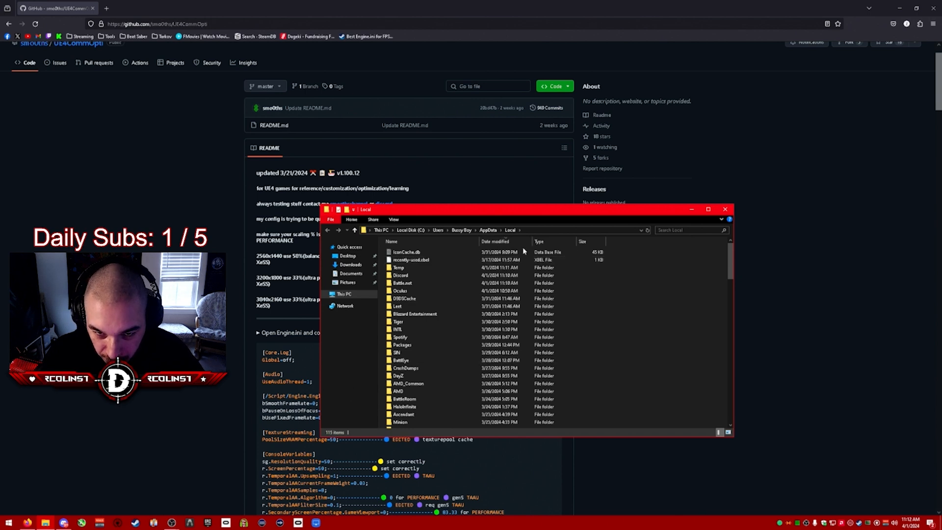
pyautogui.doubleClick(433, 307)
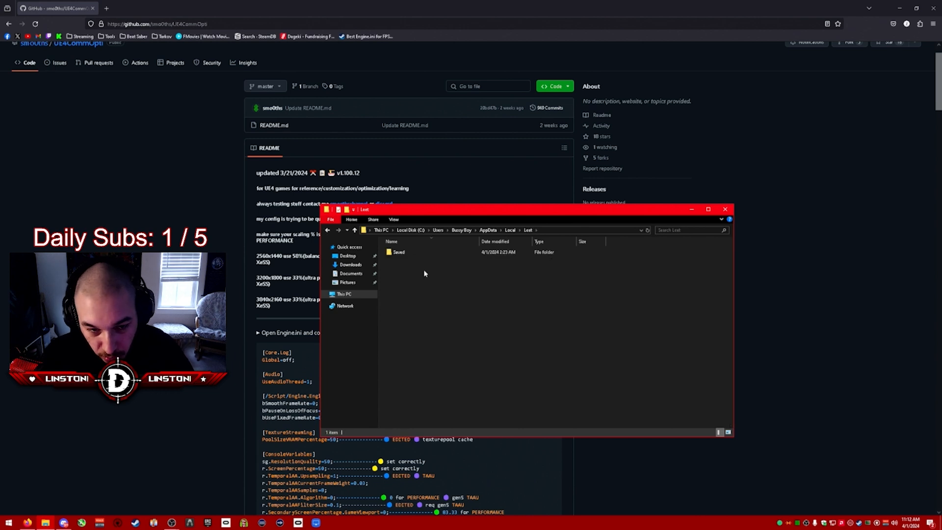
pyautogui.doubleClick(425, 254)
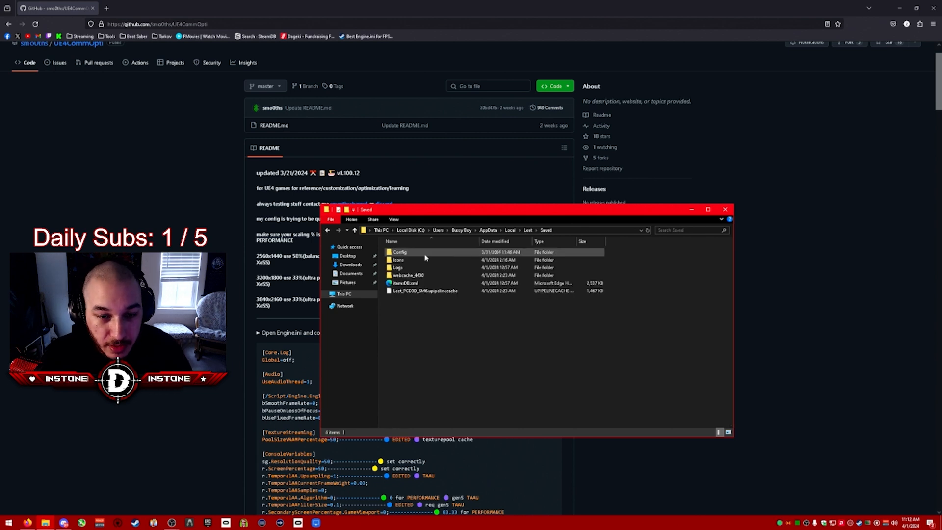
pyautogui.doubleClick(425, 253)
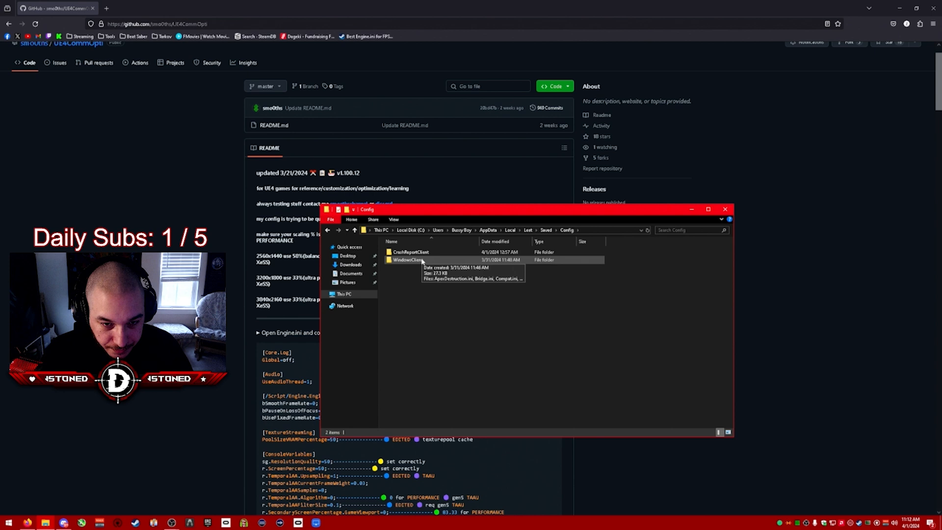
pyautogui.doubleClick(422, 261)
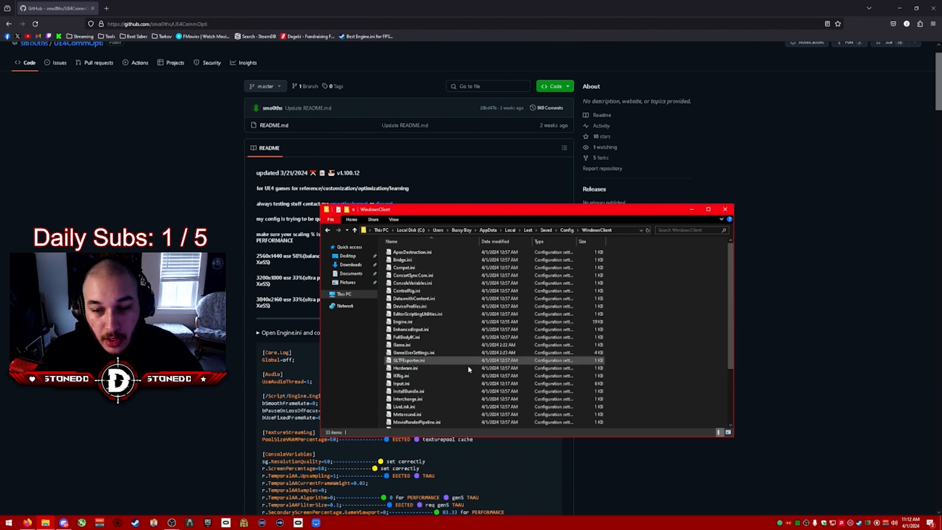
pyautogui.scroll(-3, 453, 361)
pyautogui.scroll(3, 453, 375)
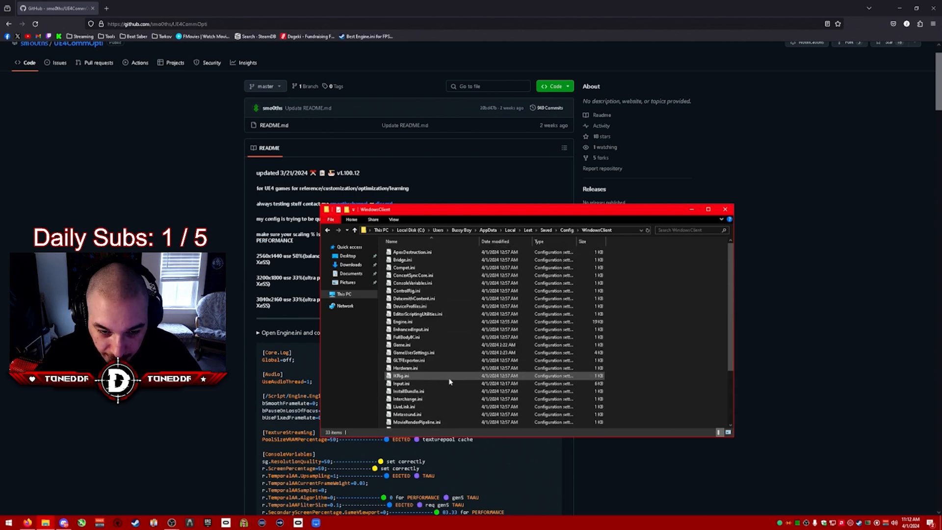
# Step: Snap the folder window right and the browser left, then let the browser fill the screen
pyautogui.moveTo(467, 215); pyautogui.dragTo(839, 249)
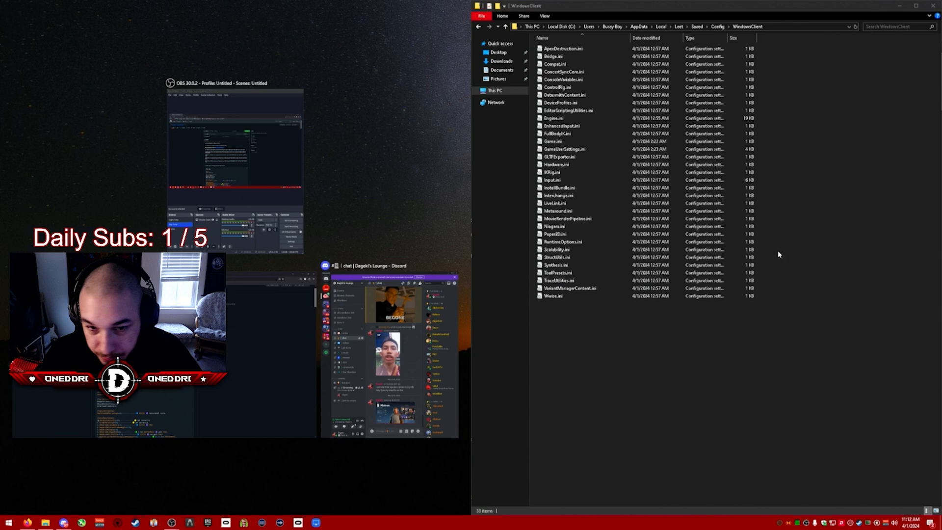
pyautogui.click(235, 169)
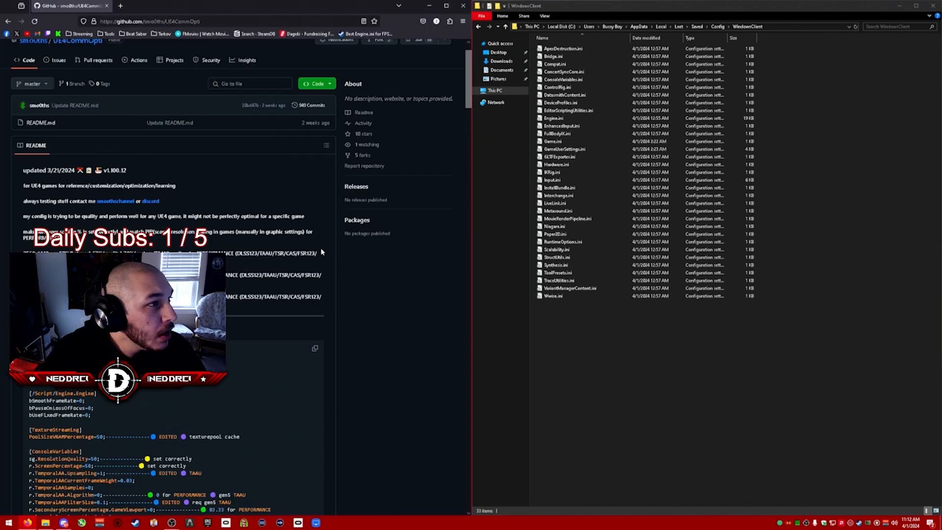
pyautogui.doubleClick(185, 95)
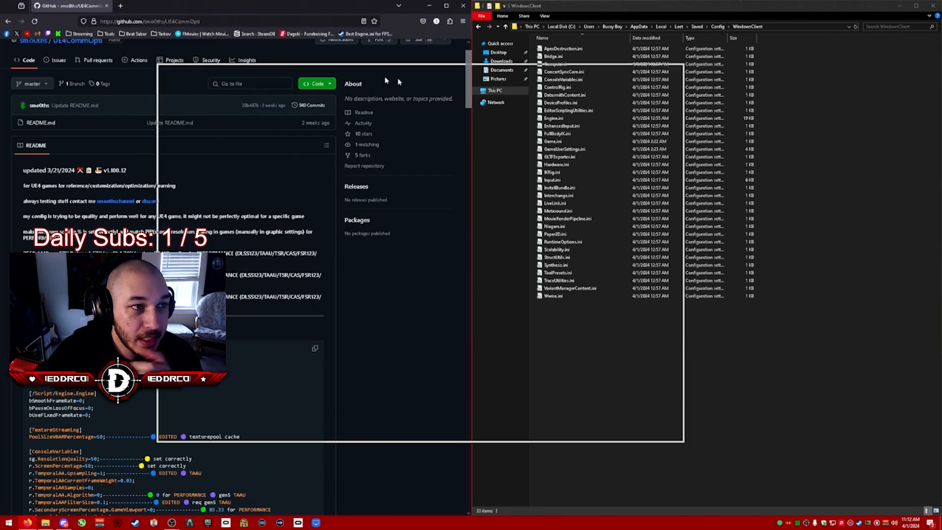
pyautogui.scroll(-1, 266, 324)
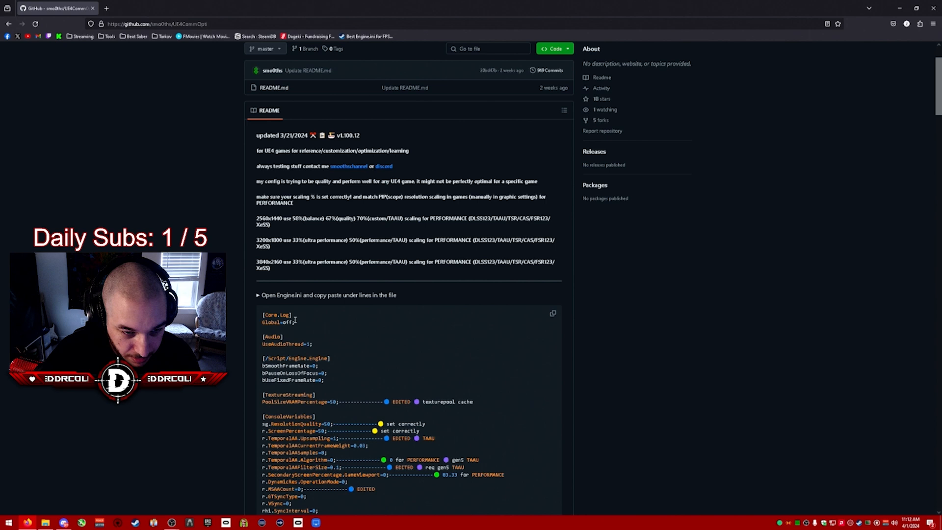
pyautogui.scroll(-1, 298, 315)
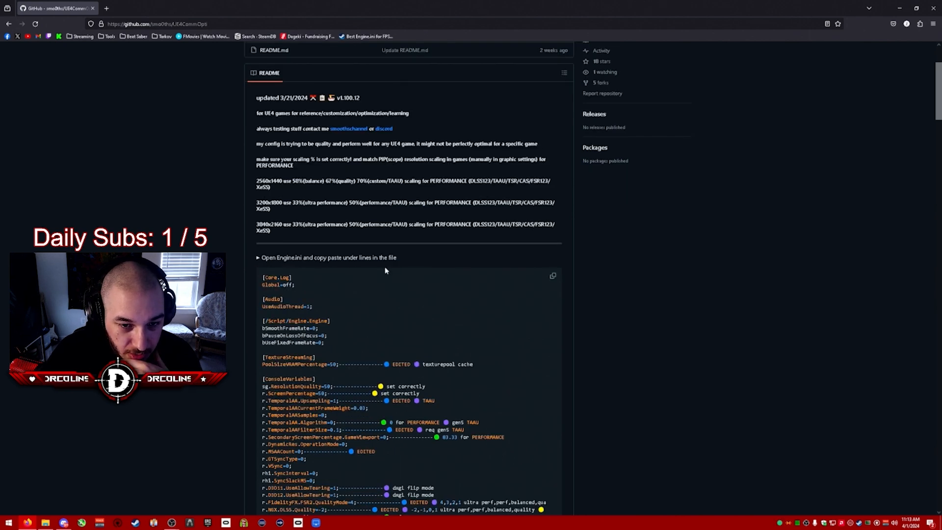
pyautogui.moveTo(263, 276)
pyautogui.mouseDown()
pyautogui.moveTo(399, 329)
pyautogui.moveTo(474, 427)
pyautogui.mouseUp()
pyautogui.scroll(-10, 399, 330)
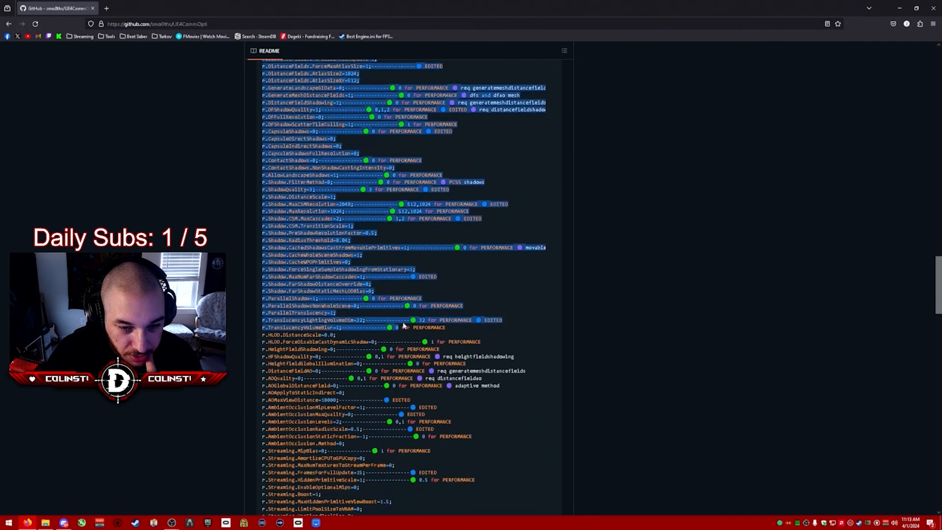
pyautogui.scroll(-10, 442, 368)
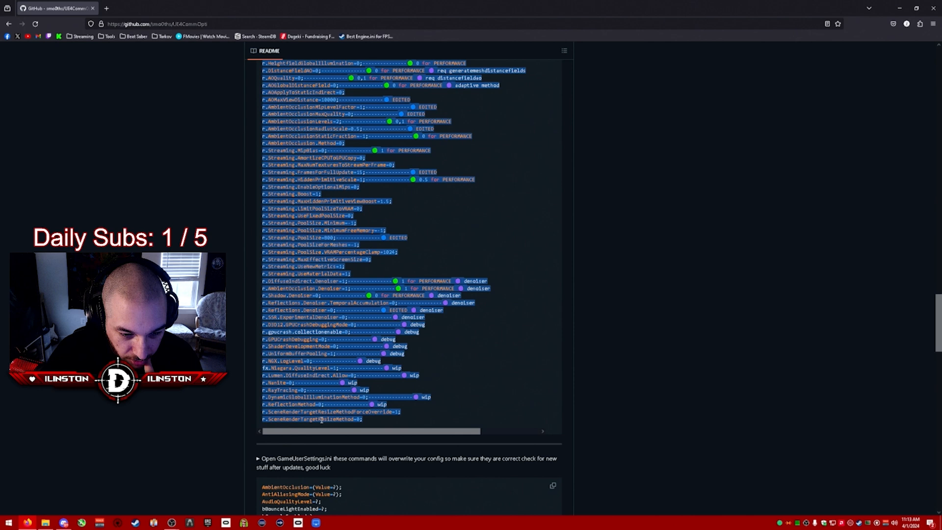
pyautogui.scroll(3, 368, 332)
# Step: Copy the selected Engine.ini settings block from the README and bring the config folder back beside it
pyautogui.rightClick(336, 266)
pyautogui.moveTo(154, 524)
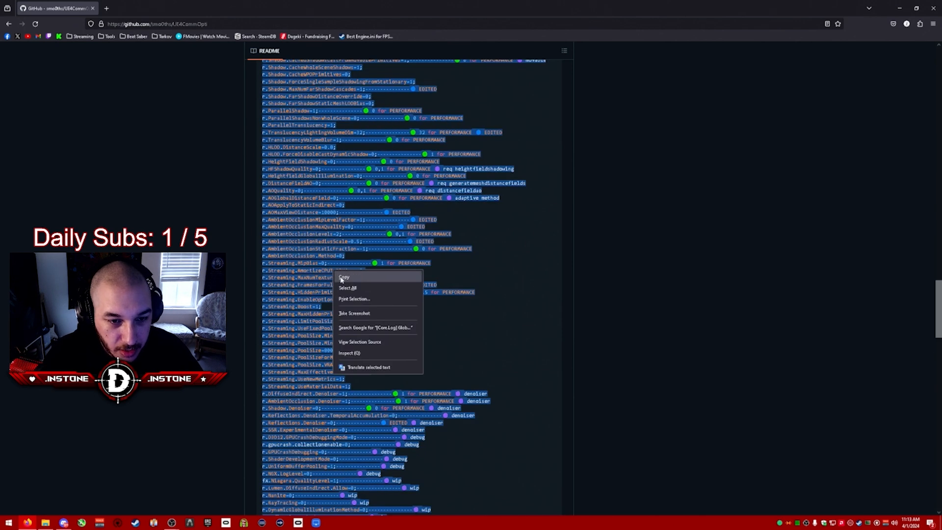
pyautogui.click(351, 275)
pyautogui.click(46, 523)
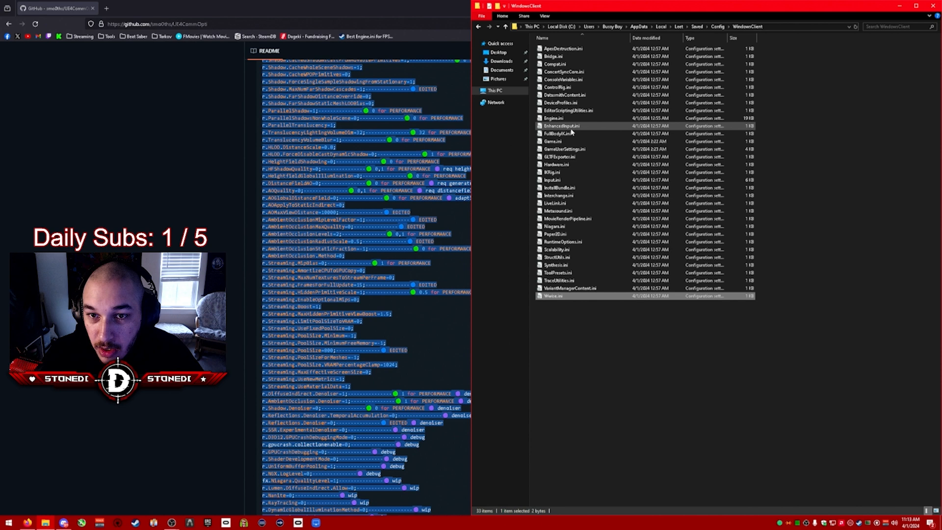
# Step: Open Engine.ini in Notepad and review its existing contents from the top down
pyautogui.click(581, 272)
pyautogui.doubleClick(555, 118)
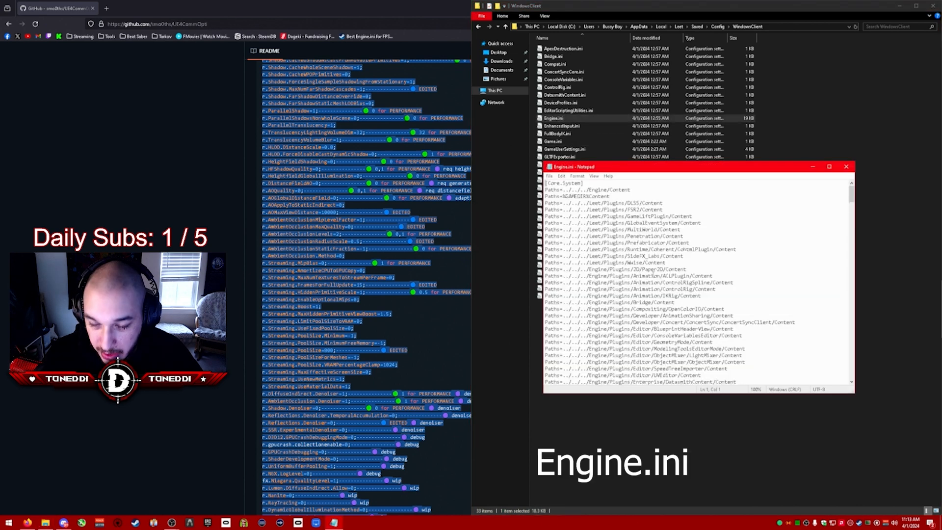
pyautogui.moveTo(612, 168); pyautogui.dragTo(502, 154)
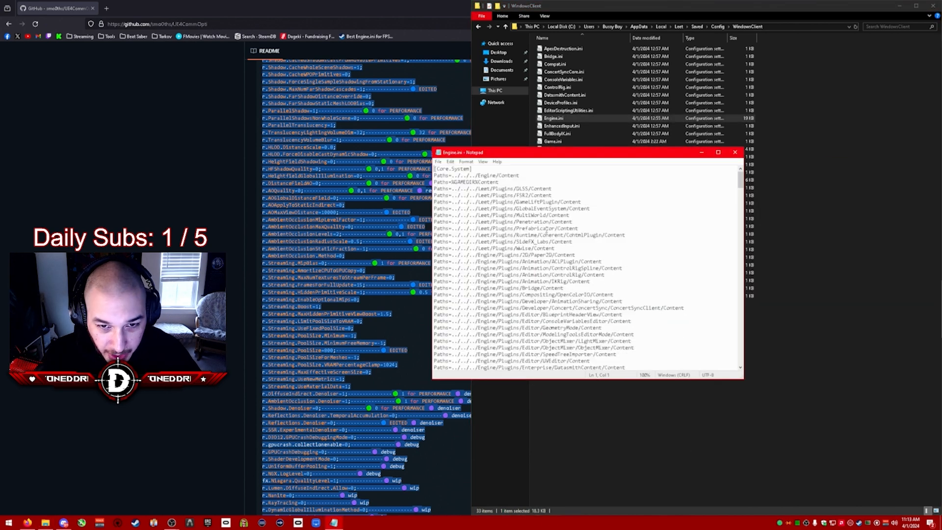
pyautogui.moveTo(436, 169)
pyautogui.mouseDown()
pyautogui.moveTo(608, 256)
pyautogui.moveTo(591, 291)
pyautogui.mouseUp()
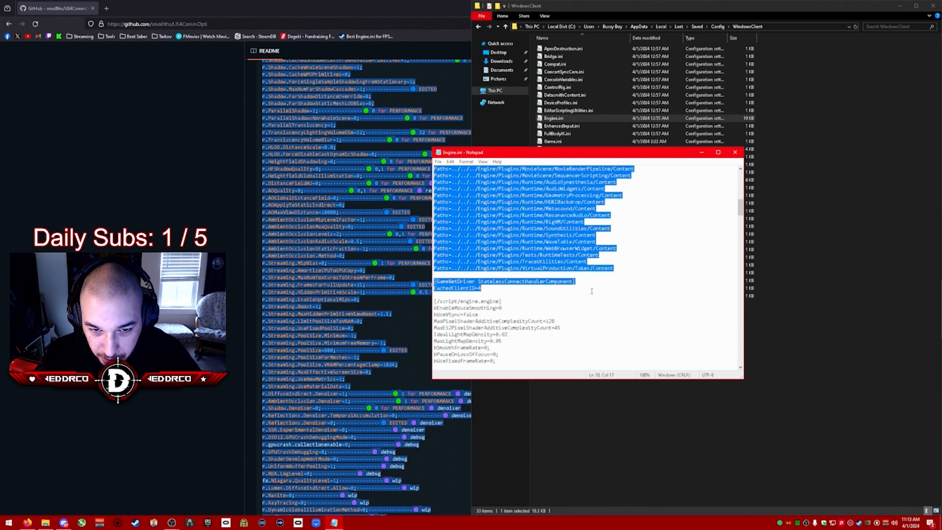
pyautogui.scroll(3, 516, 296)
pyautogui.scroll(3, 517, 295)
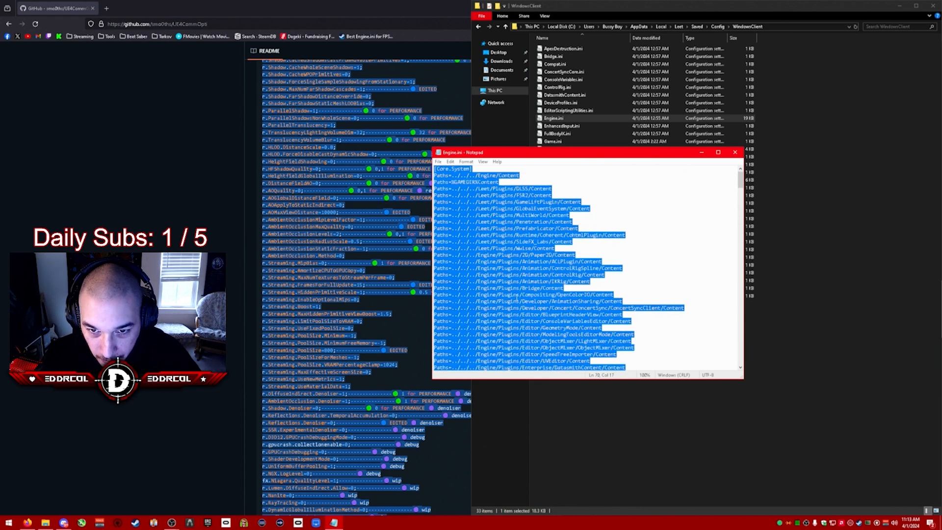
pyautogui.scroll(3, 517, 290)
pyautogui.scroll(-5, 516, 291)
# Step: Paste the README's config block below the CachedClientID line, then close Engine.ini
pyautogui.click(498, 272)
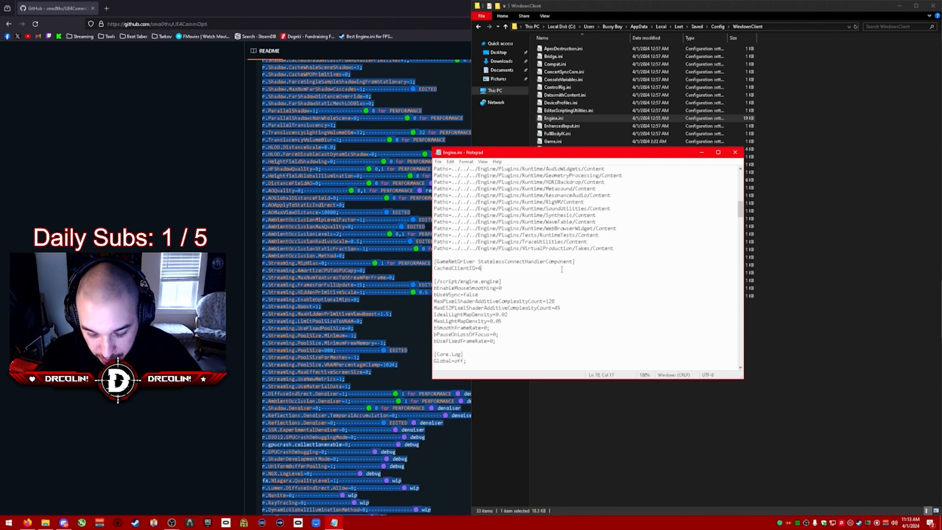
pyautogui.press('Return')
pyautogui.press('Return')
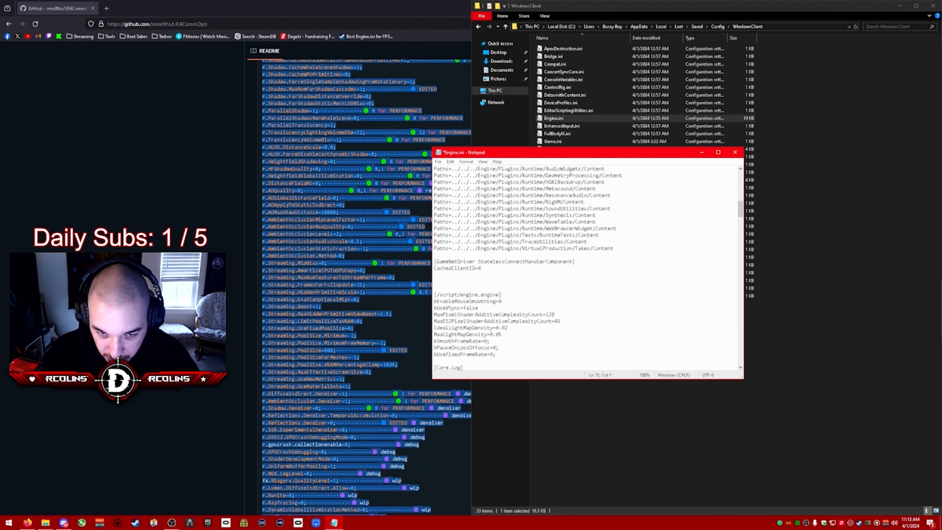
pyautogui.hotkey('ctrl', 'v')
pyautogui.scroll(5, 560, 280)
pyautogui.scroll(5, 560, 280)
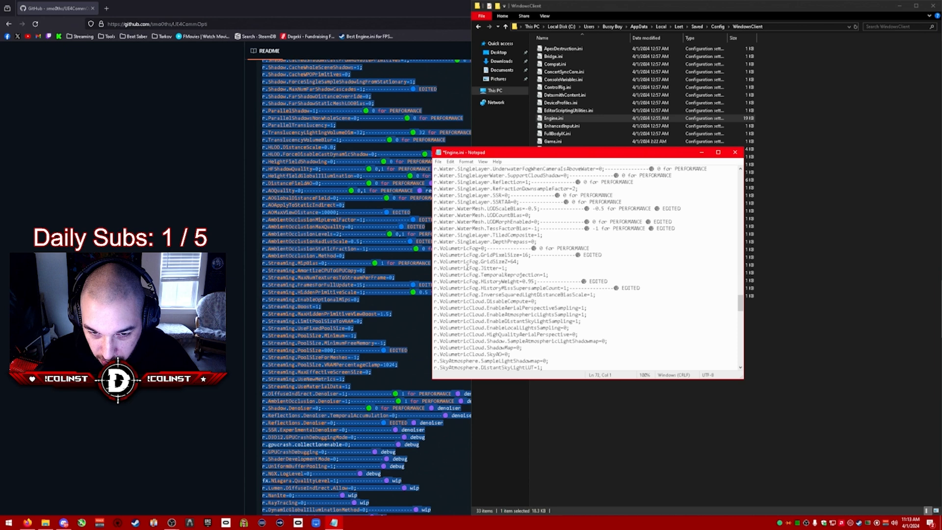
pyautogui.scroll(5, 560, 280)
pyautogui.scroll(-5, 559, 280)
pyautogui.click(441, 164)
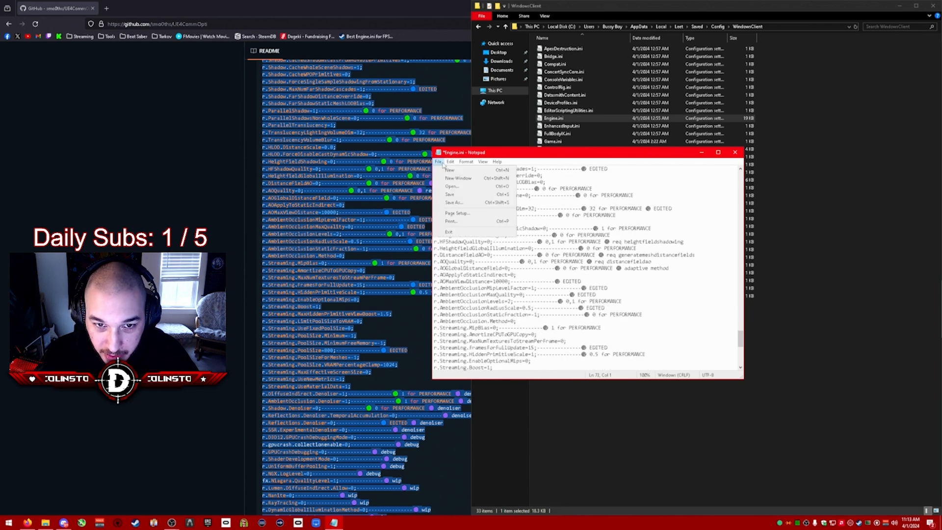
pyautogui.click(735, 153)
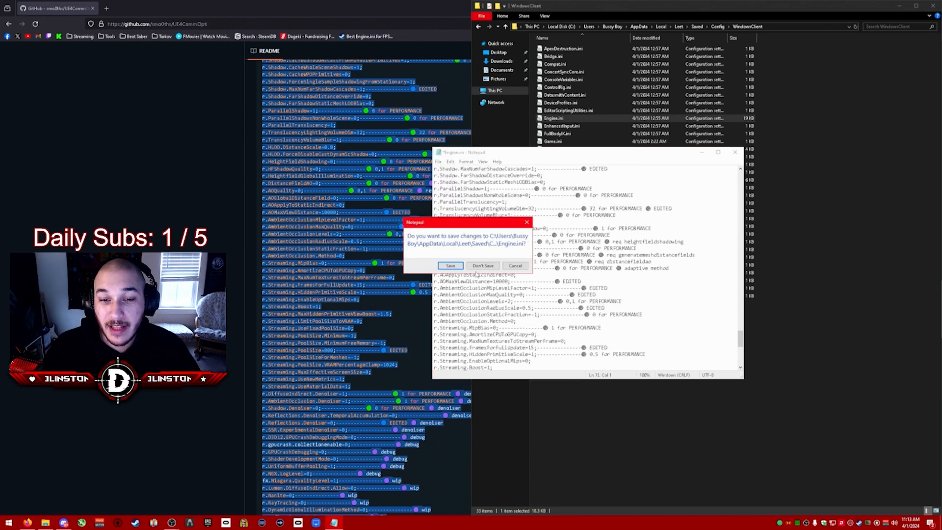
# Step: Save Engine.ini, mark it Read-only in its properties, and return to the GitHub README
pyautogui.click(449, 266)
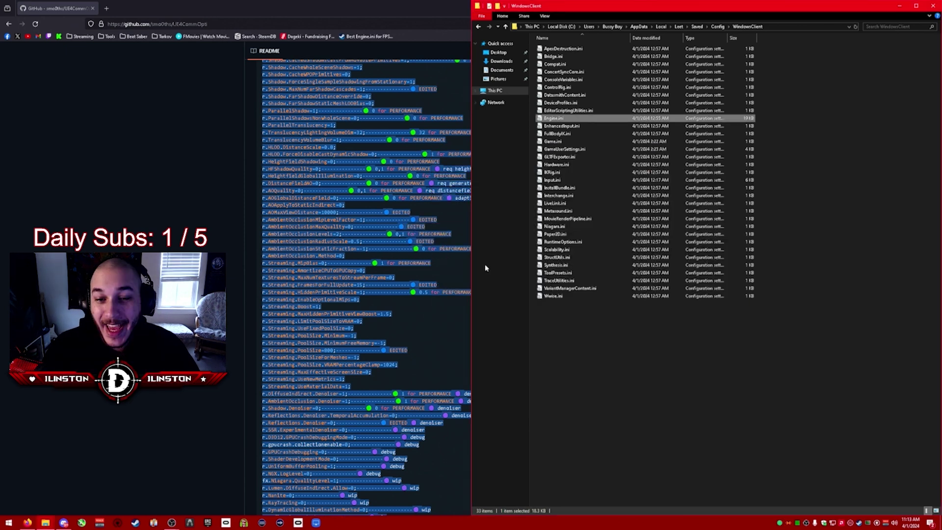
pyautogui.rightClick(562, 119)
pyautogui.click(586, 303)
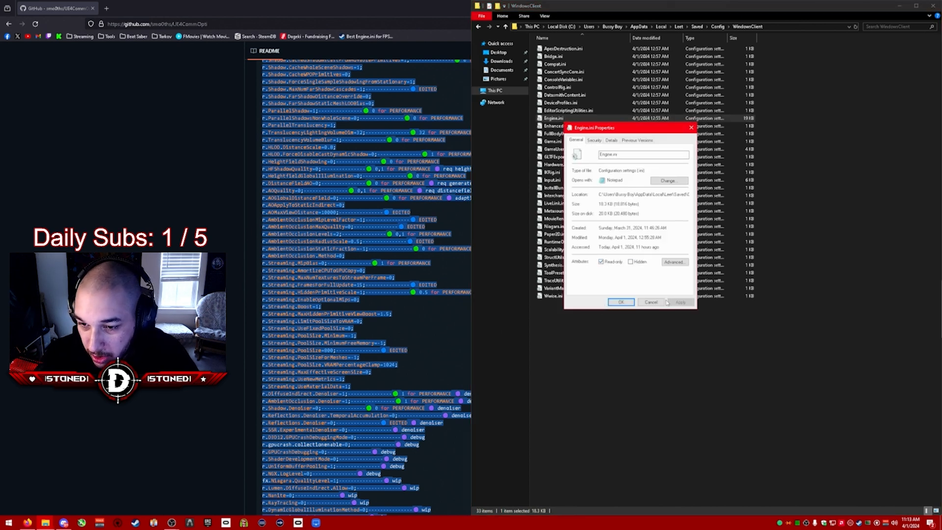
pyautogui.click(614, 304)
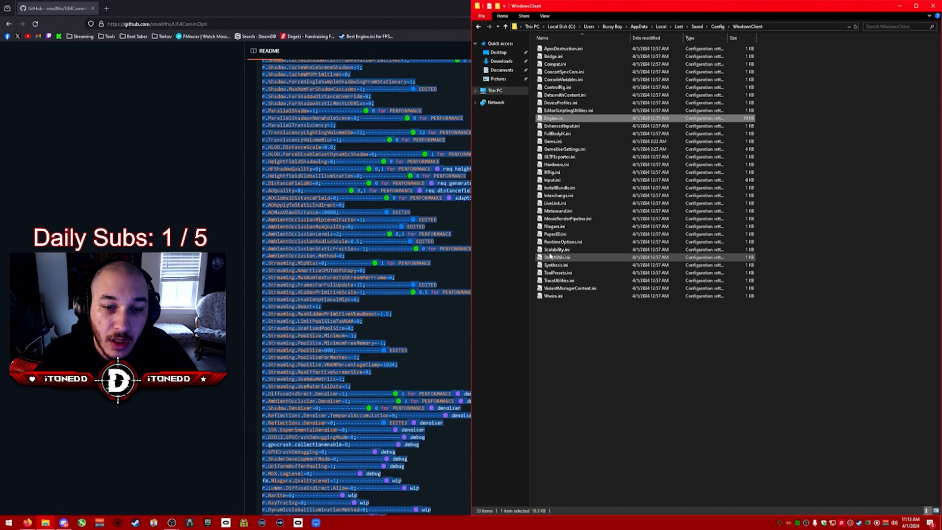
pyautogui.click(346, 274)
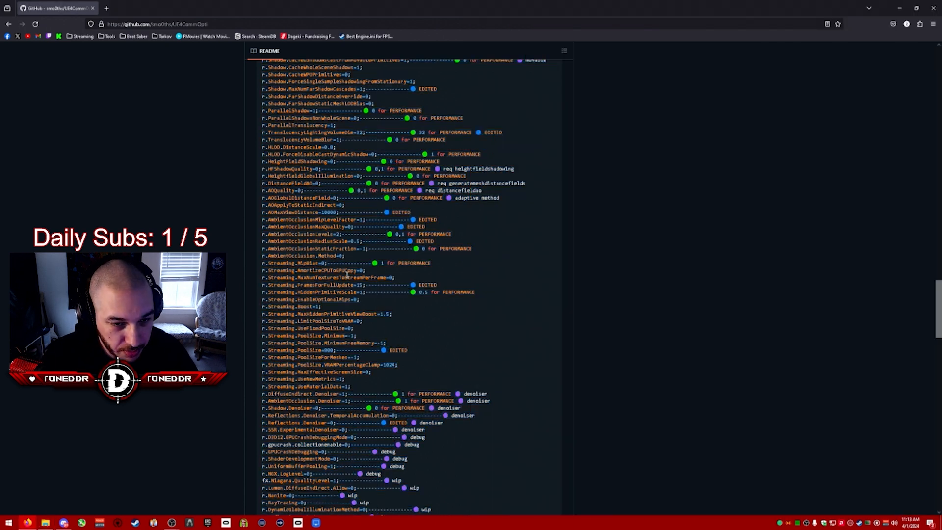
pyautogui.scroll(-6, 346, 272)
pyautogui.scroll(-3, 346, 272)
pyautogui.scroll(-3, 339, 258)
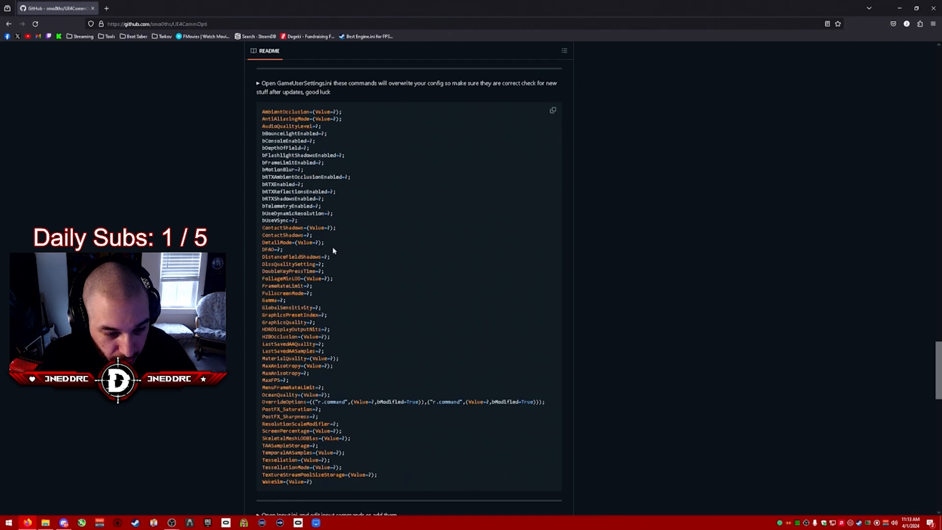
pyautogui.scroll(-5, 333, 251)
pyautogui.scroll(-1, 333, 250)
pyautogui.scroll(-3, 326, 269)
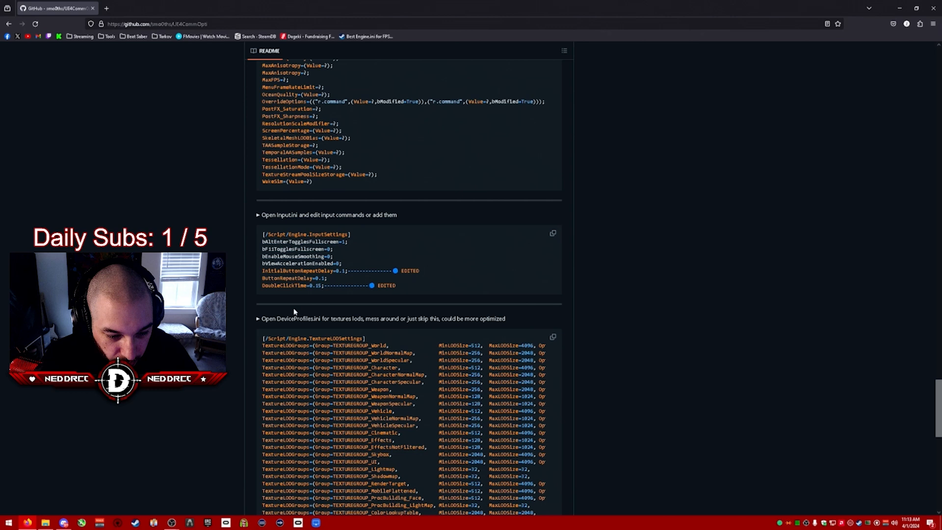
pyautogui.scroll(-4, 325, 269)
pyautogui.scroll(5, 294, 287)
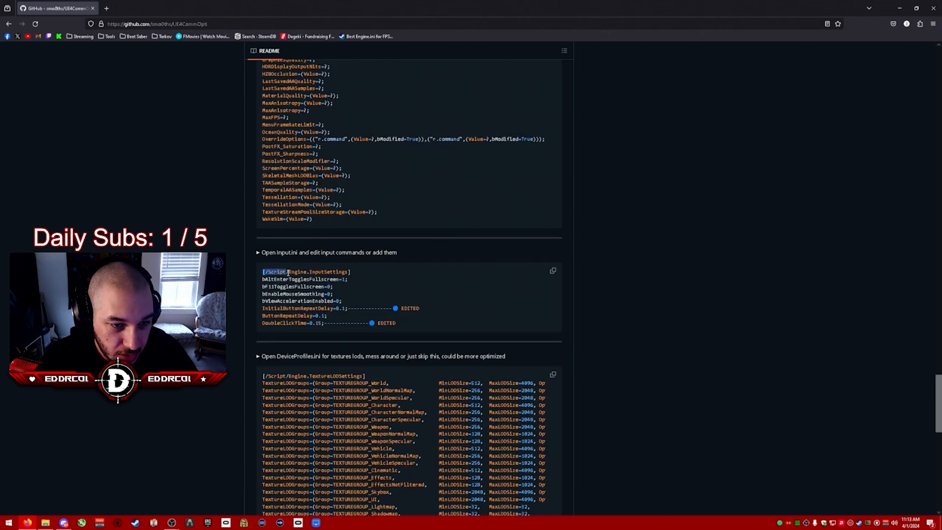
# Step: Select the entire [/Script/Engine.InputSettings] code block in the README's Input.ini section
pyautogui.moveTo(288, 272); pyautogui.dragTo(404, 328)
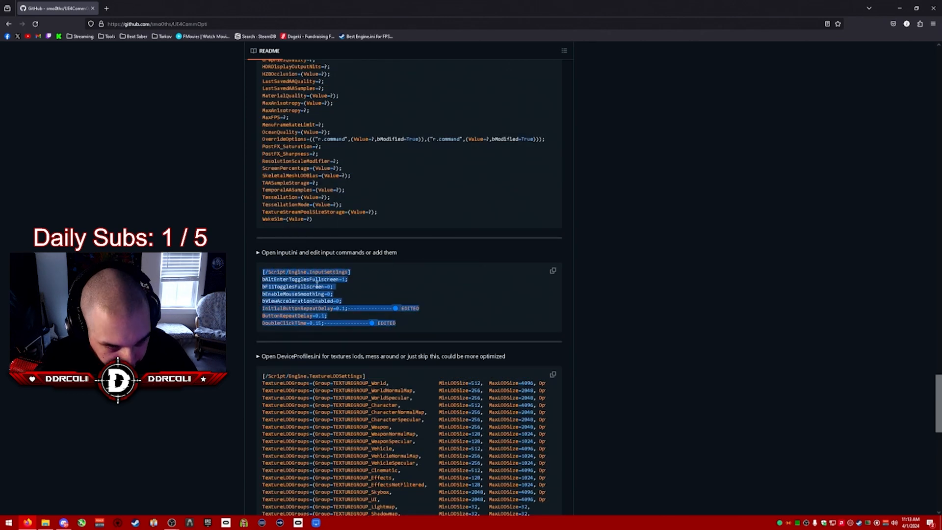
# Step: Open Input.ini, confirm it already ends with the InputSettings block, and close it unchanged
pyautogui.click(100, 524)
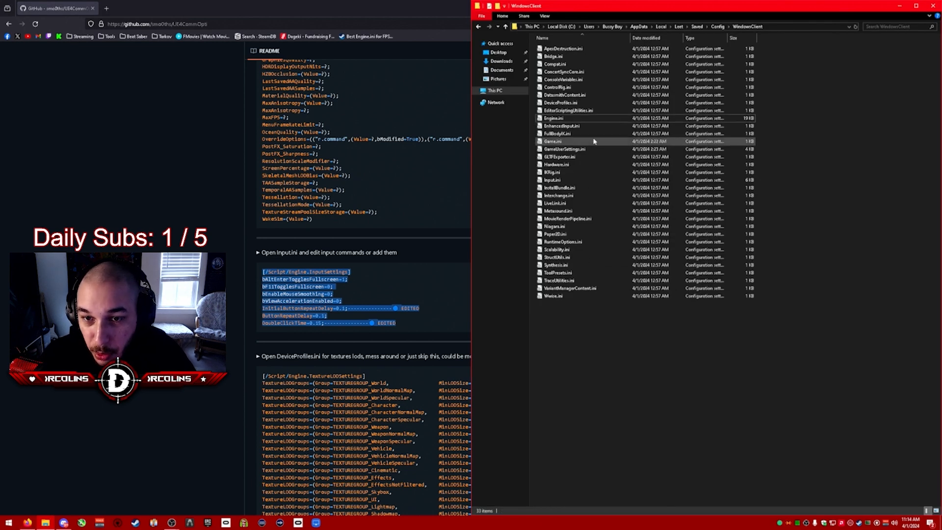
pyautogui.doubleClick(566, 180)
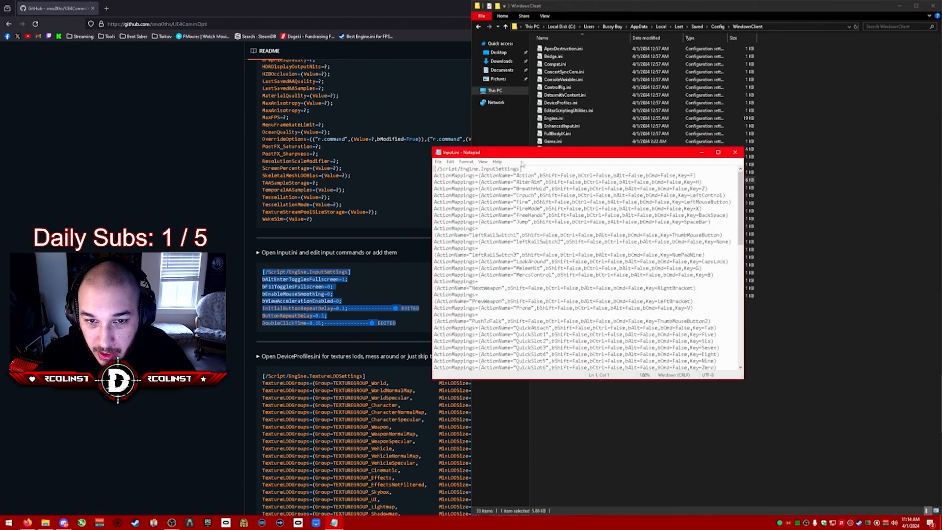
pyautogui.moveTo(437, 168)
pyautogui.mouseDown()
pyautogui.moveTo(622, 314)
pyautogui.moveTo(733, 328)
pyautogui.mouseUp()
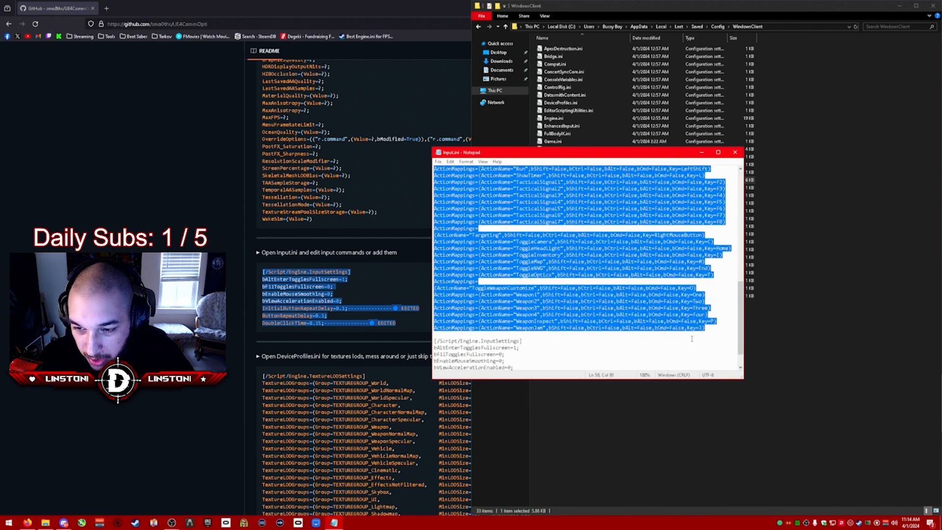
pyautogui.click(658, 330)
pyautogui.scroll(-1, 657, 329)
pyautogui.moveTo(435, 314); pyautogui.dragTo(590, 363)
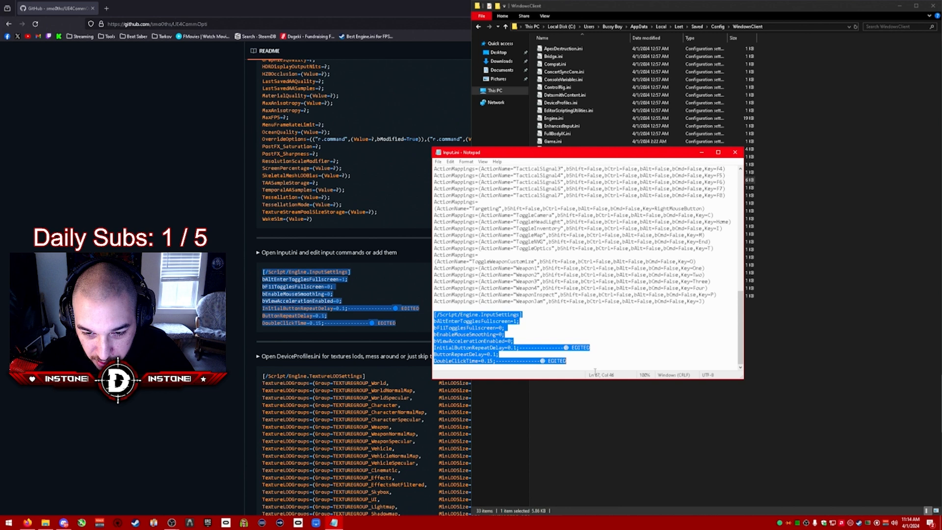
pyautogui.click(590, 362)
pyautogui.click(447, 162)
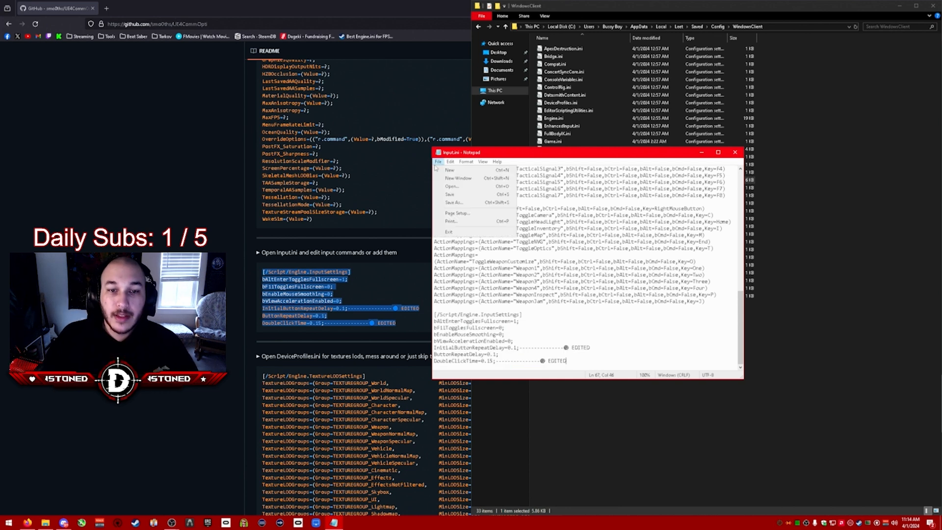
pyautogui.click(471, 194)
# Step: Confirm Input.ini remains Read-only in its properties and hide the folder window
pyautogui.rightClick(560, 180)
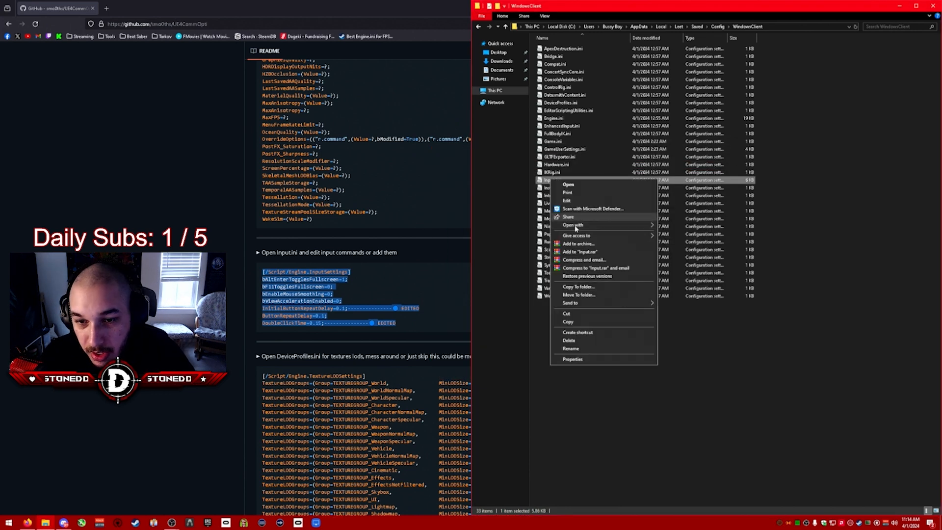
pyautogui.click(582, 364)
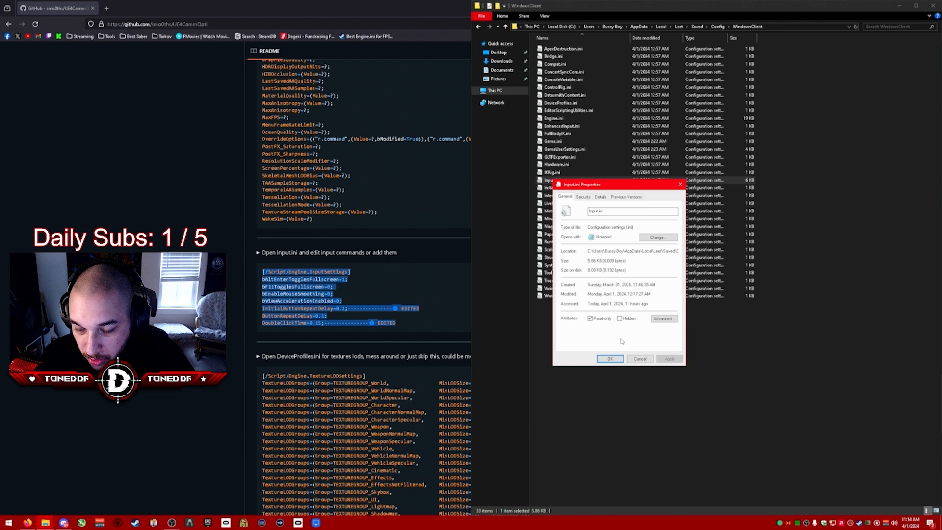
pyautogui.click(609, 359)
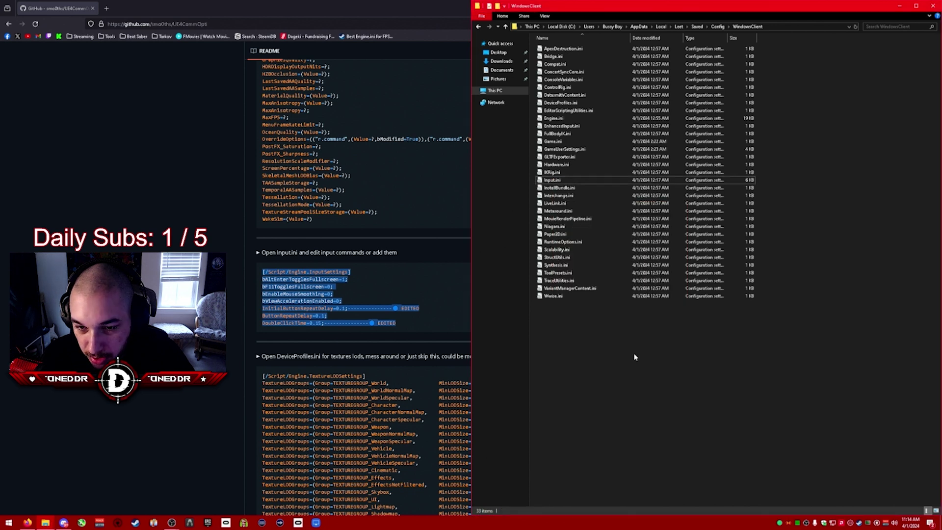
pyautogui.click(118, 524)
# Step: From the Steam library, browse Project L33T Playtest's installed local files
pyautogui.click(154, 525)
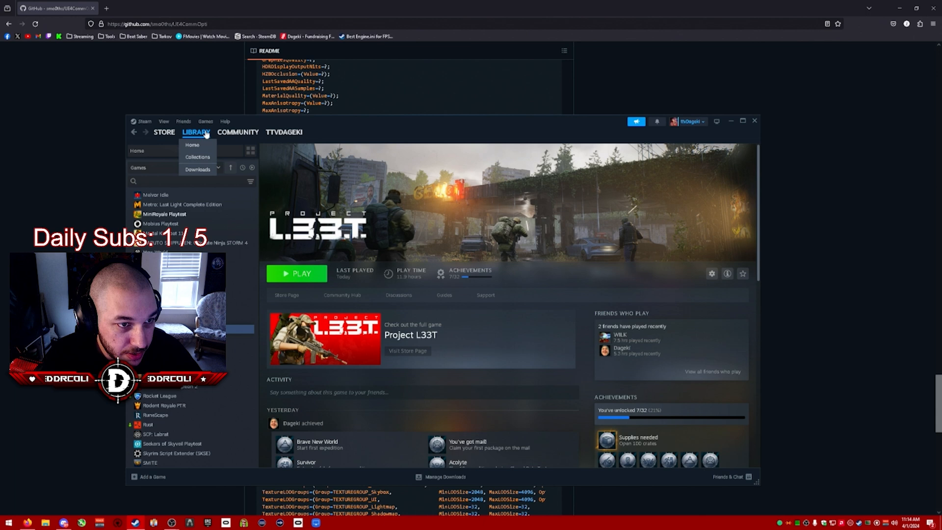
pyautogui.click(196, 131)
pyautogui.click(164, 214)
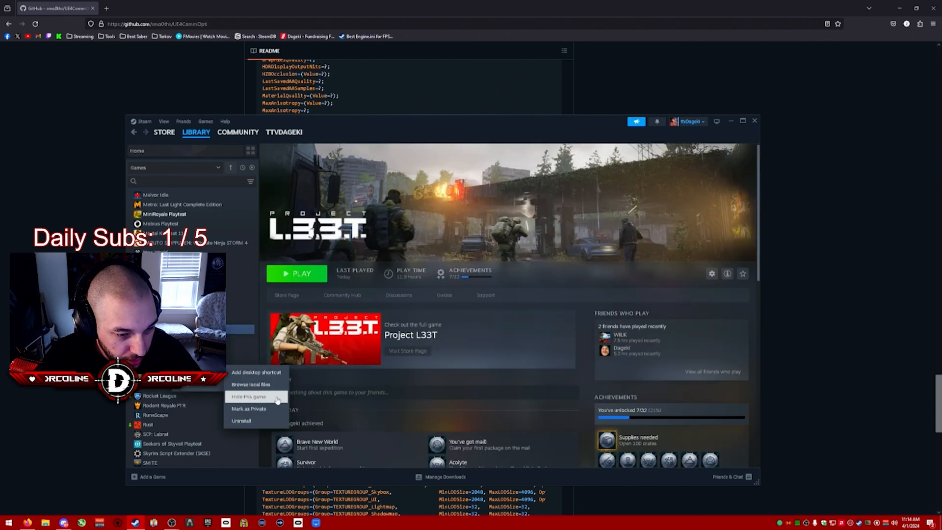
pyautogui.click(251, 385)
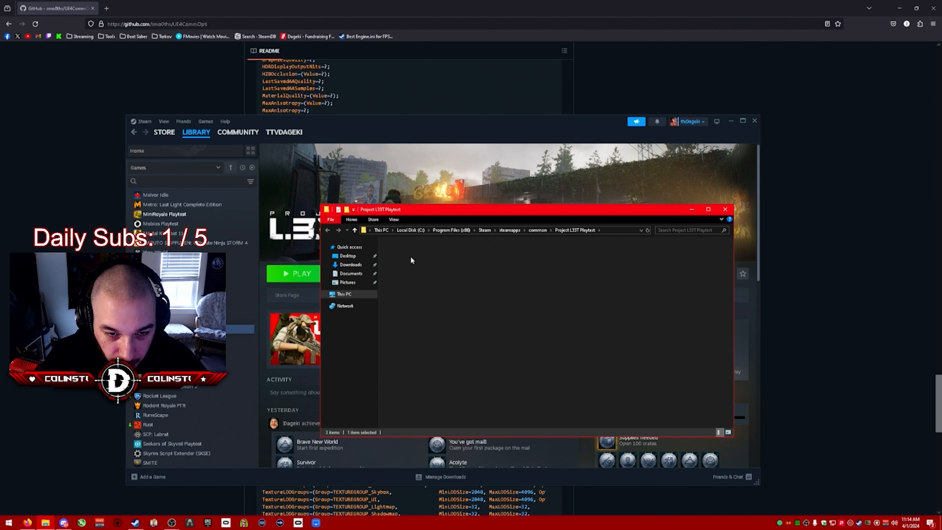
# Step: Go into Leet\Binaries\Win64, the folder holding Leet.exe
pyautogui.doubleClick(412, 259)
pyautogui.doubleClick(410, 252)
pyautogui.press('BackSpace')
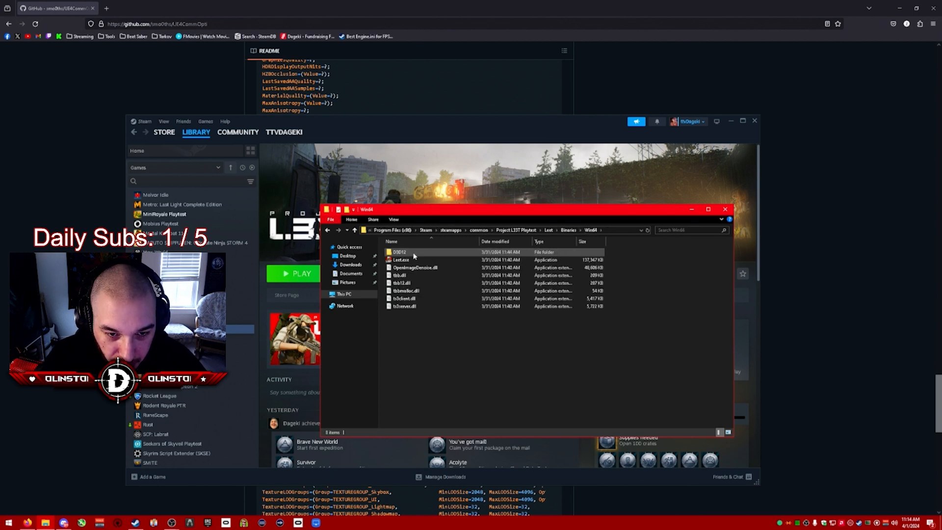
pyautogui.press('BackSpace')
pyautogui.click(391, 263)
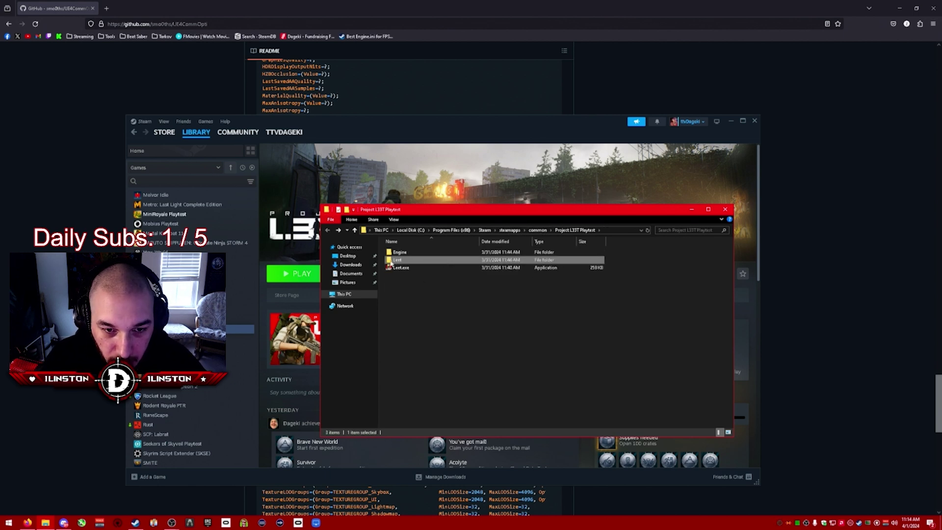
pyautogui.doubleClick(413, 263)
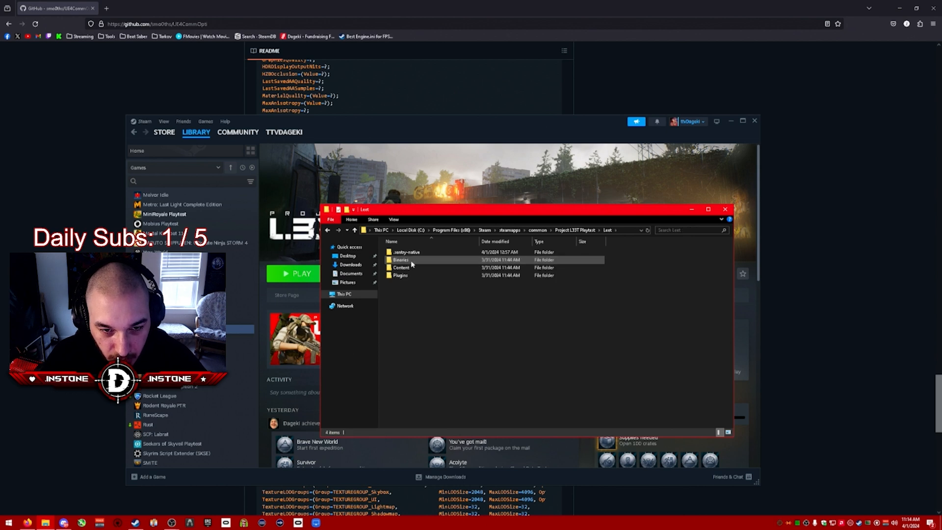
pyautogui.doubleClick(412, 262)
pyautogui.doubleClick(411, 251)
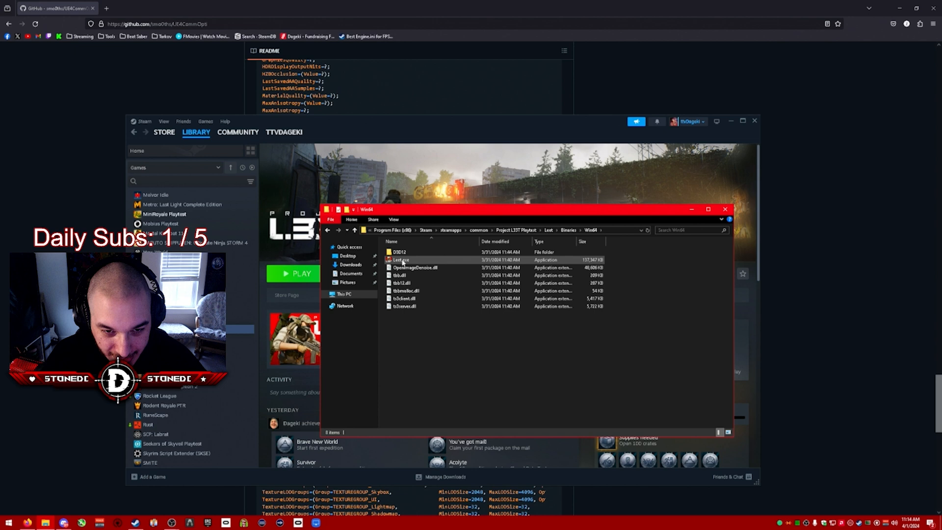
# Step: In Leet.exe's Compatibility properties, check Disable fullscreen optimizations
pyautogui.rightClick(408, 263)
pyautogui.click(427, 437)
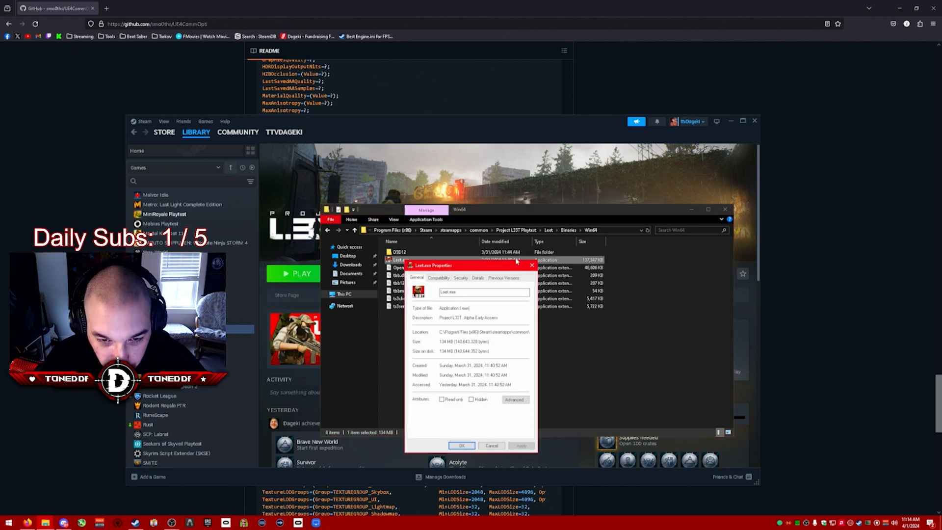
pyautogui.click(439, 278)
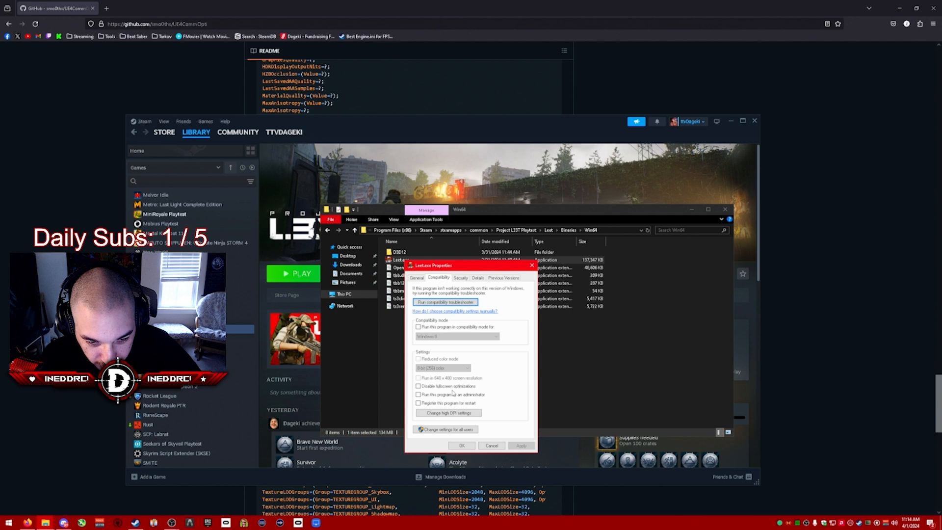
pyautogui.click(419, 387)
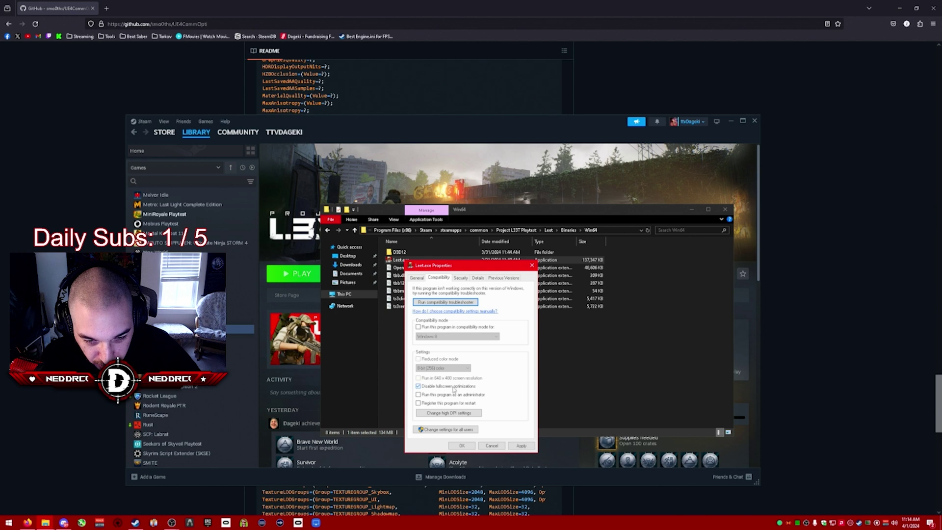
# Step: Override Leet.exe's high DPI scaling, apply the properties, and close the folder window
pyautogui.click(442, 414)
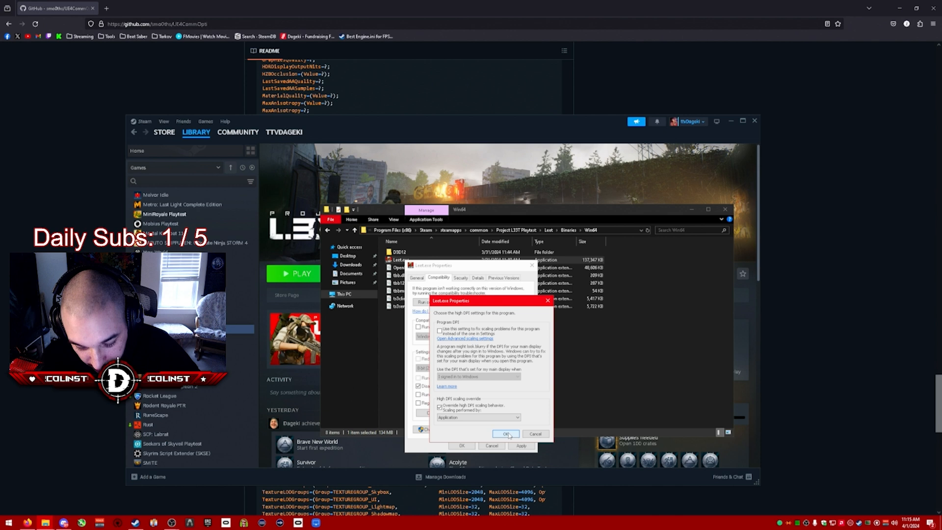
pyautogui.click(507, 434)
pyautogui.click(462, 447)
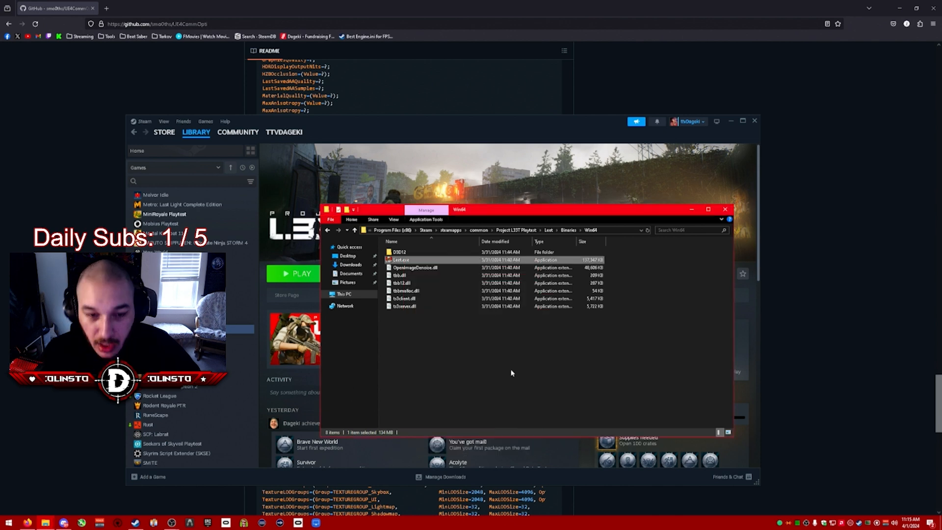
pyautogui.click(726, 212)
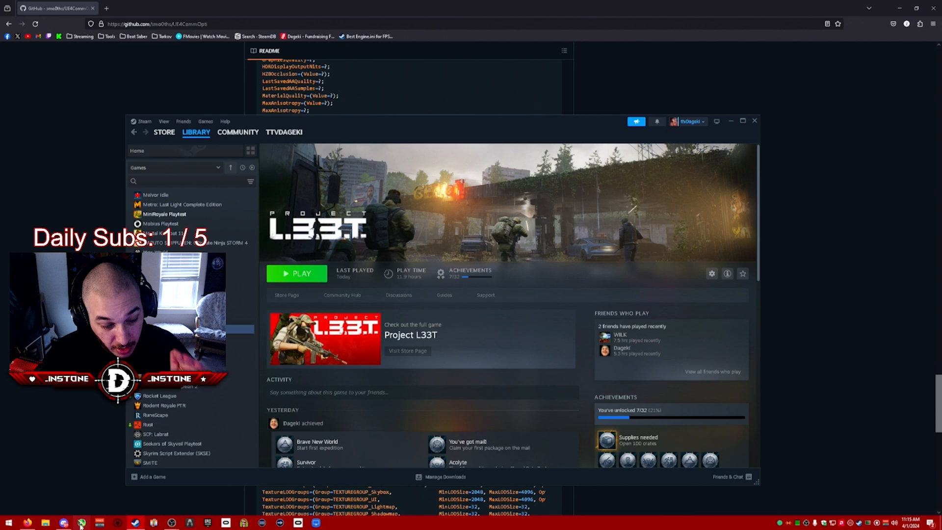
# Step: Via %localappdata%, reopen the Leet\Saved\Config\WindowsClient folder listing its .ini files
pyautogui.press('super')
pyautogui.write('%loc')
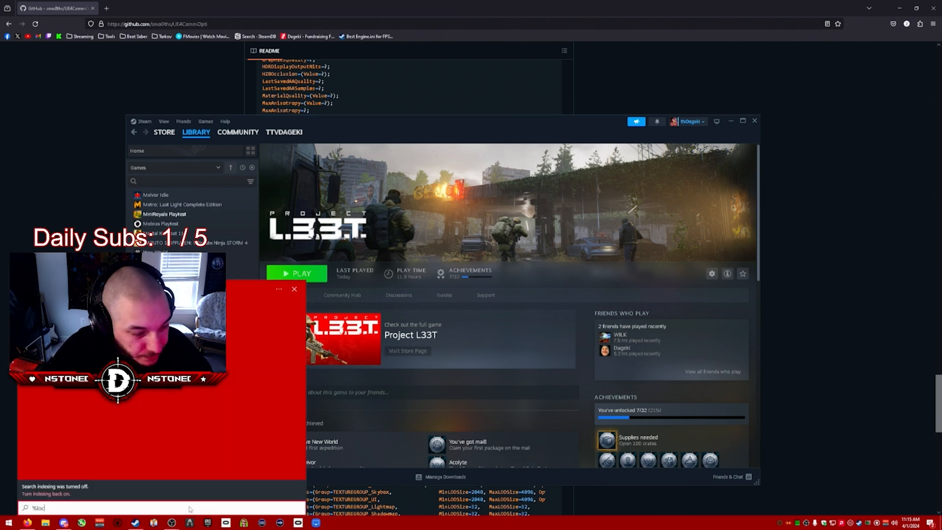
pyautogui.write('alappdata')
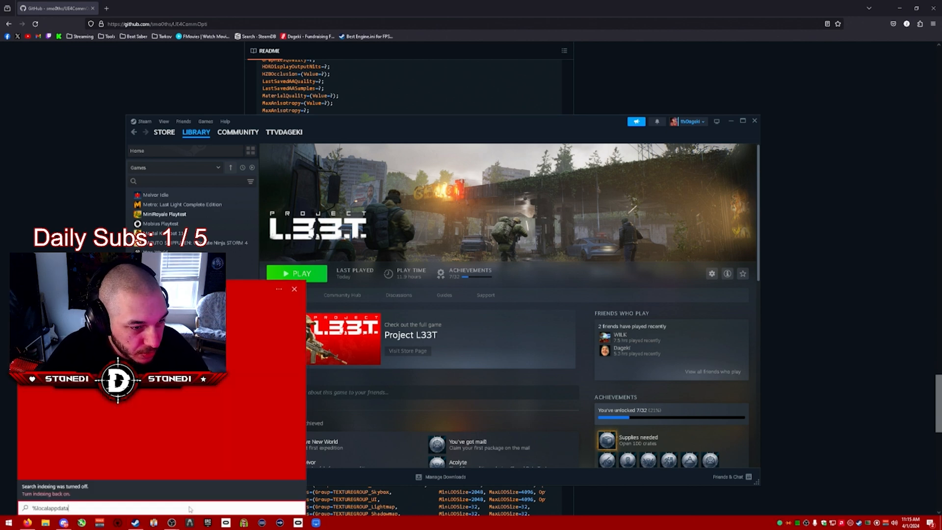
pyautogui.press('Return')
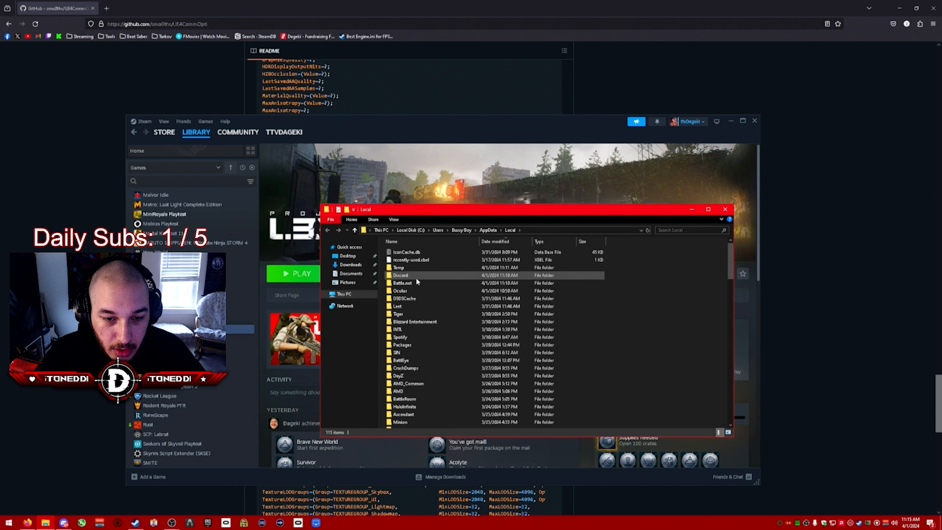
pyautogui.doubleClick(409, 306)
pyautogui.doubleClick(412, 253)
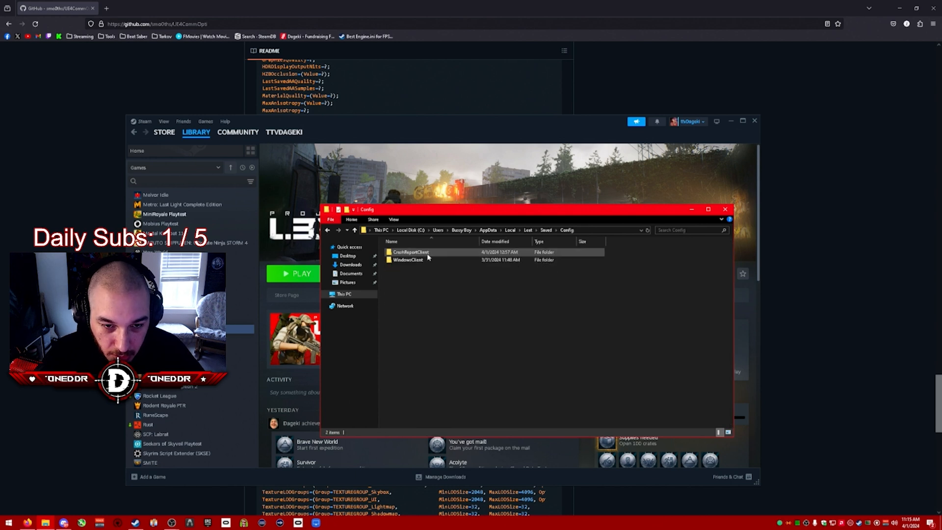
pyautogui.doubleClick(409, 260)
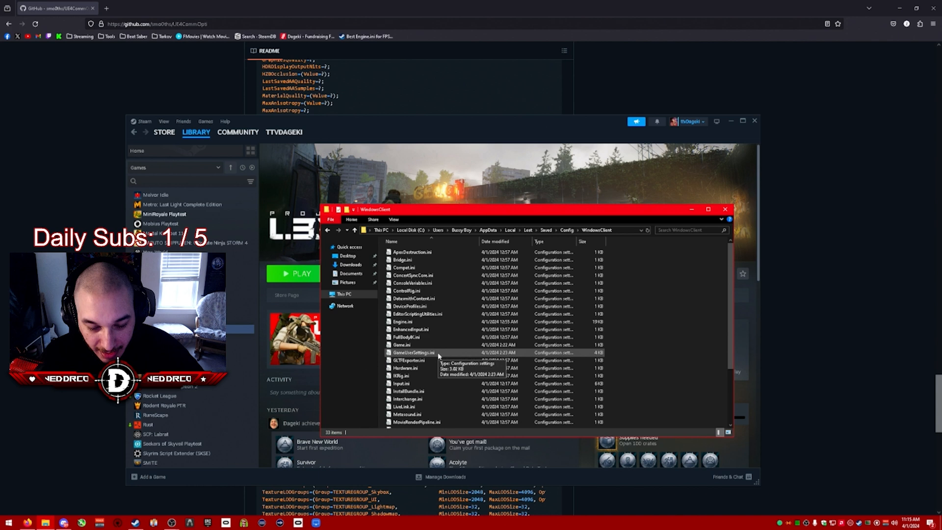
# Step: Open GameUserSettings.ini and review its scalability quality lines
pyautogui.doubleClick(442, 354)
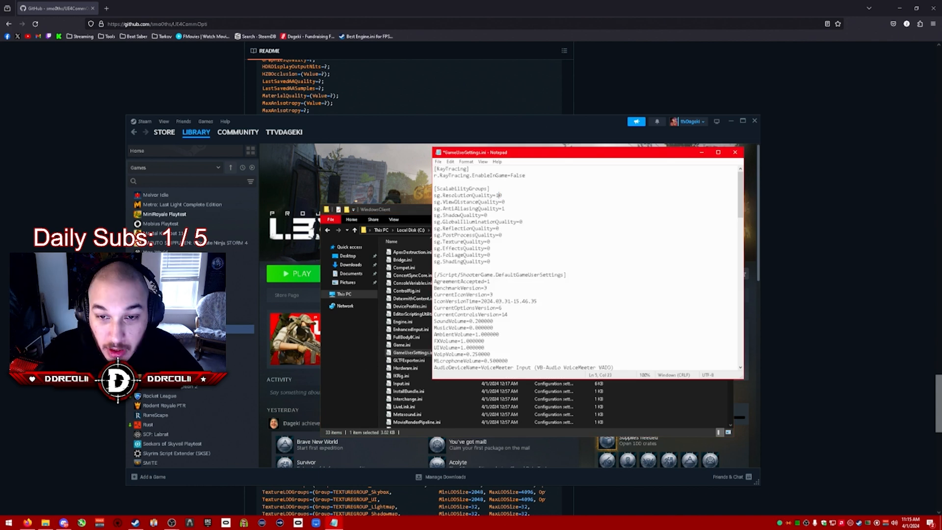
pyautogui.write('100')
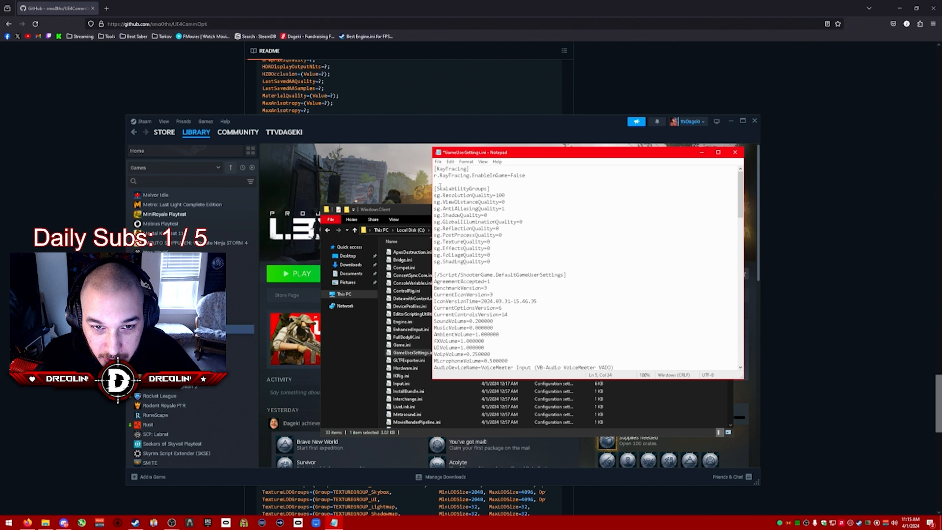
pyautogui.moveTo(434, 189); pyautogui.dragTo(491, 263)
pyautogui.click(515, 257)
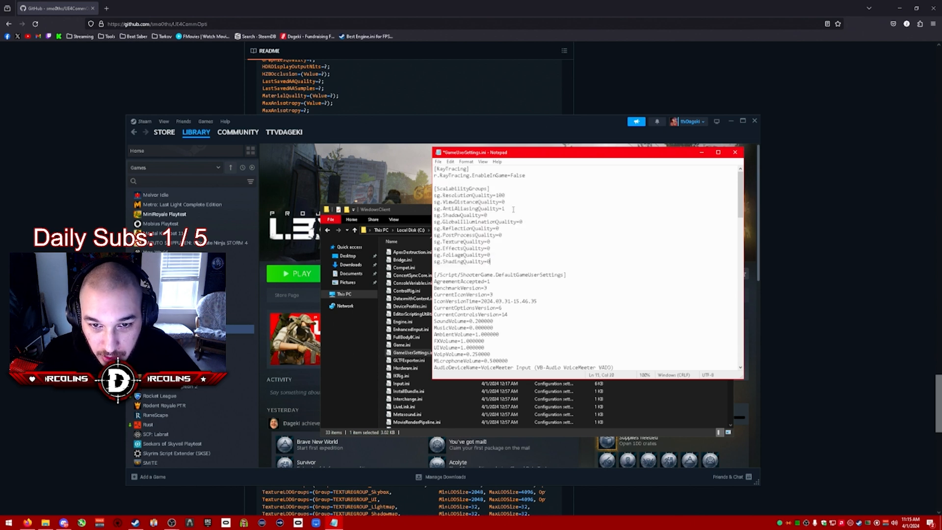
pyautogui.write('0')
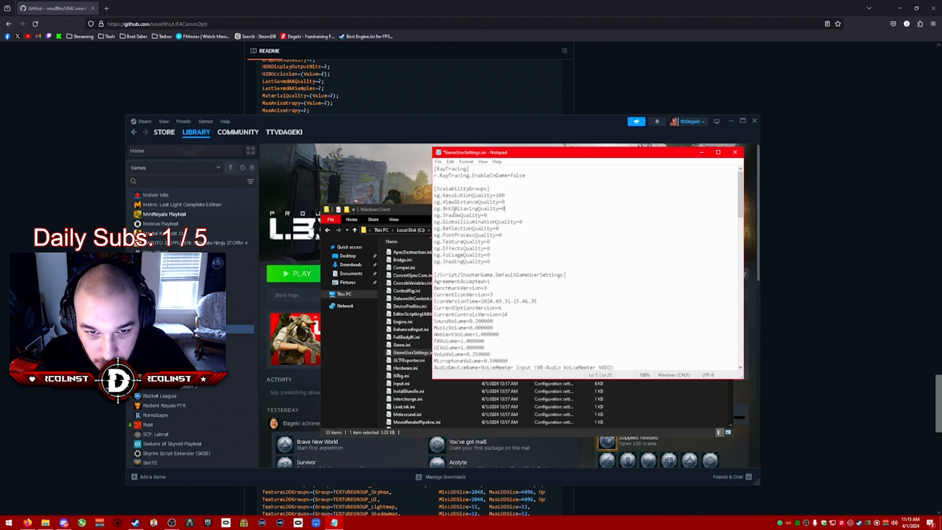
pyautogui.moveTo(434, 201); pyautogui.dragTo(492, 262)
pyautogui.click(499, 261)
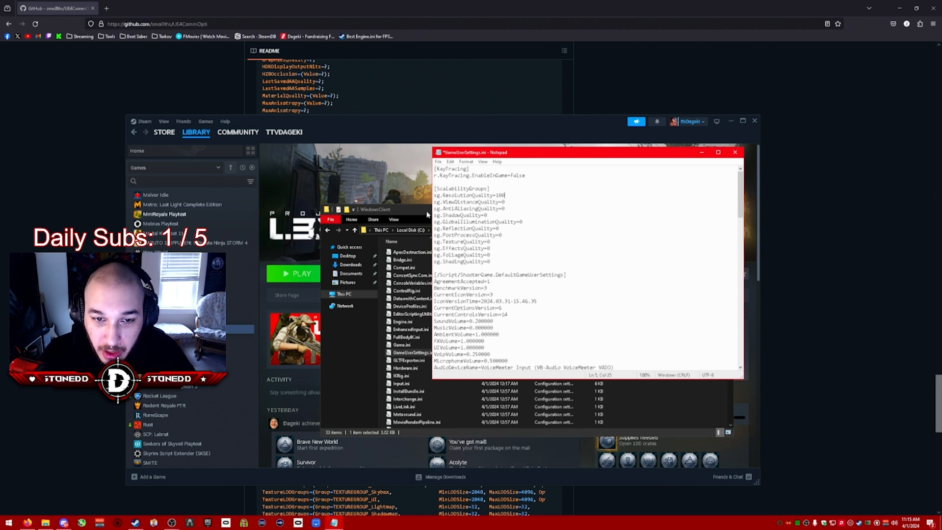
# Step: Set sg.ResolutionQuality=100 and sg.AntiAliasingQuality=0, then close the file to save
pyautogui.moveTo(436, 201)
pyautogui.mouseDown()
pyautogui.moveTo(492, 262)
pyautogui.moveTo(435, 202)
pyautogui.mouseUp()
pyautogui.click(472, 221)
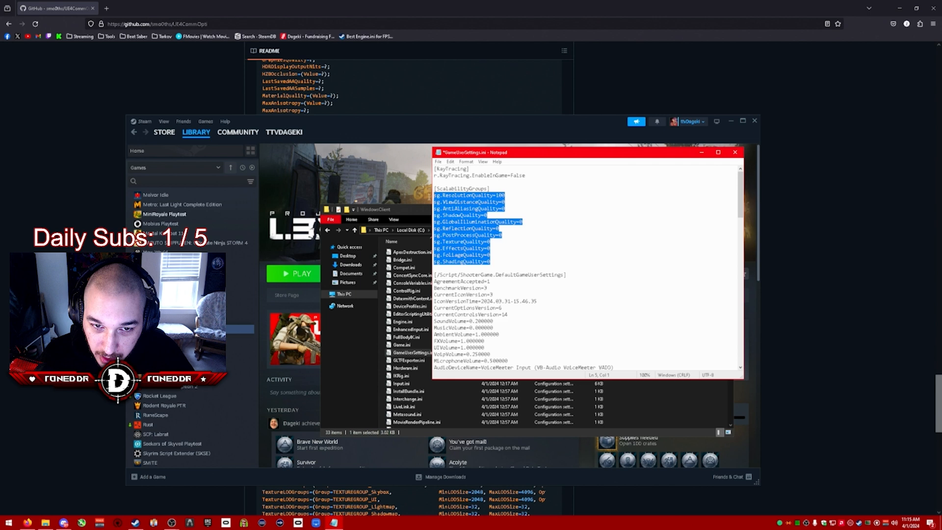
pyautogui.click(483, 223)
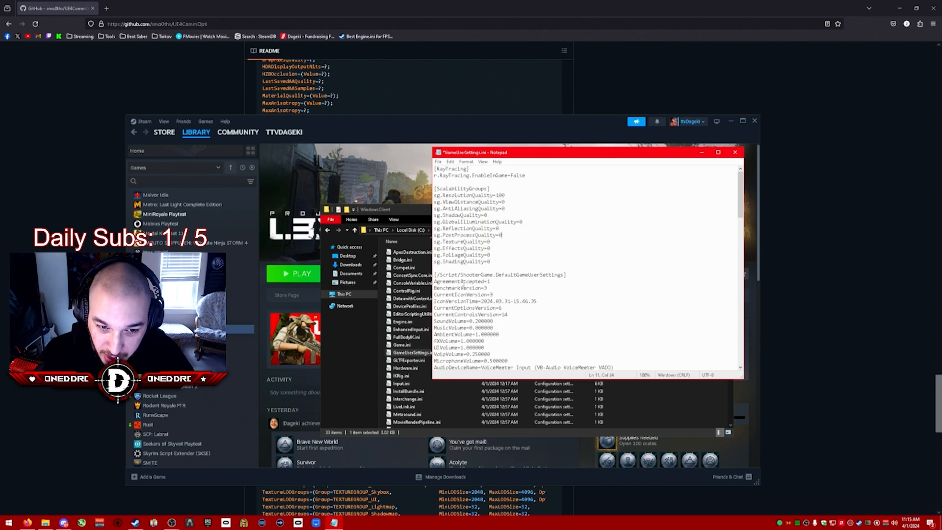
pyautogui.click(734, 152)
# Step: Save GameUserSettings.ini, then mark it Read-only in its Properties and apply
pyautogui.click(484, 266)
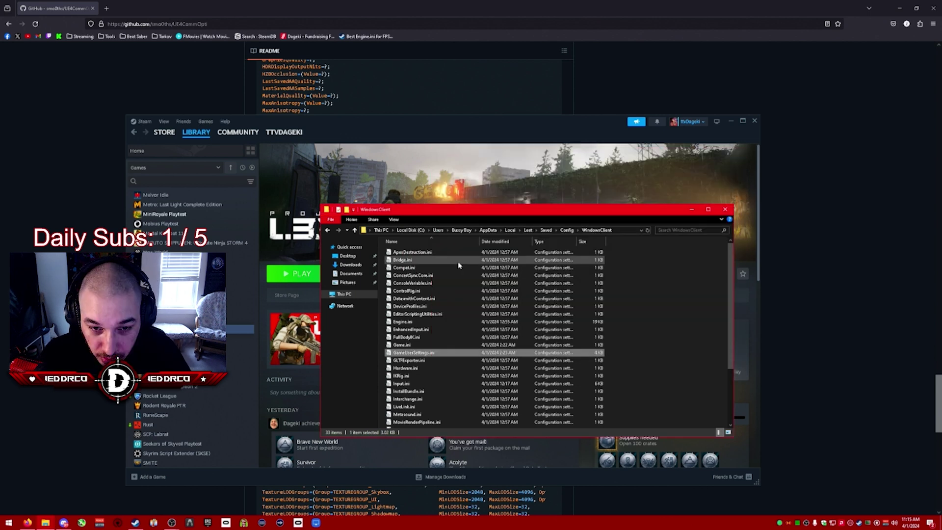
pyautogui.rightClick(412, 352)
pyautogui.click(444, 347)
pyautogui.click(463, 464)
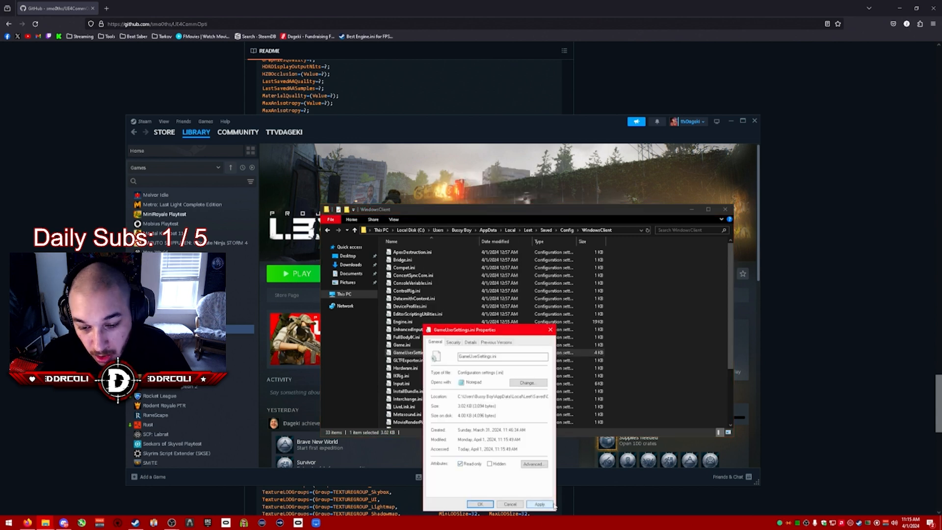
pyautogui.click(541, 504)
pyautogui.click(480, 504)
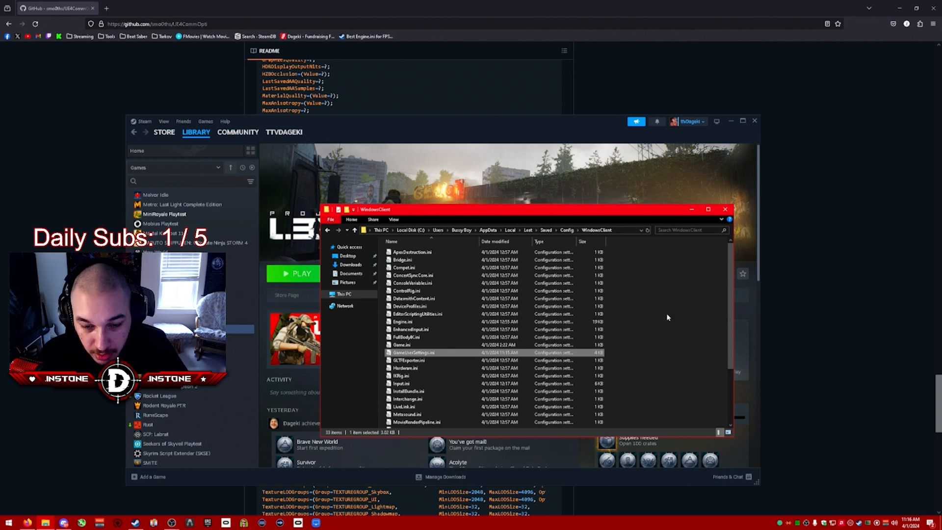
# Step: Close the WindowsClient folder window, returning to Steam's Project L33T library page
pyautogui.click(664, 348)
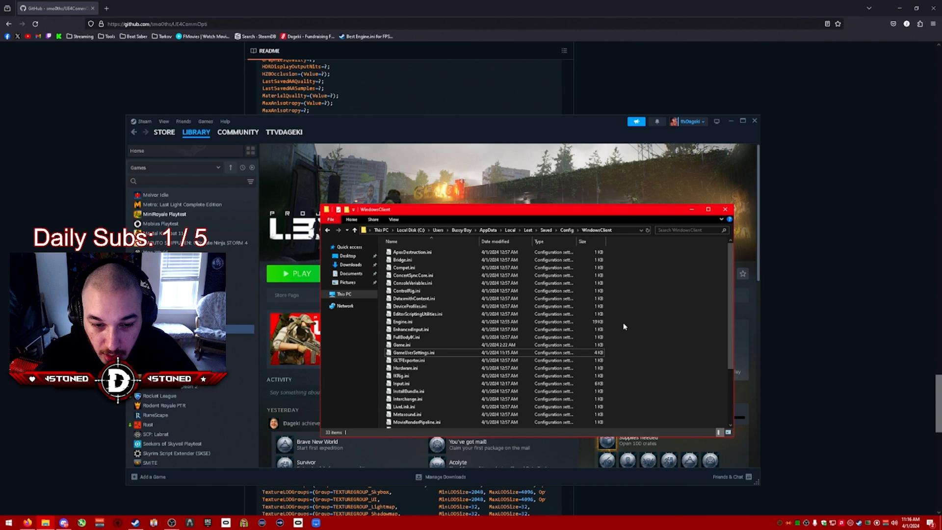
pyautogui.click(728, 211)
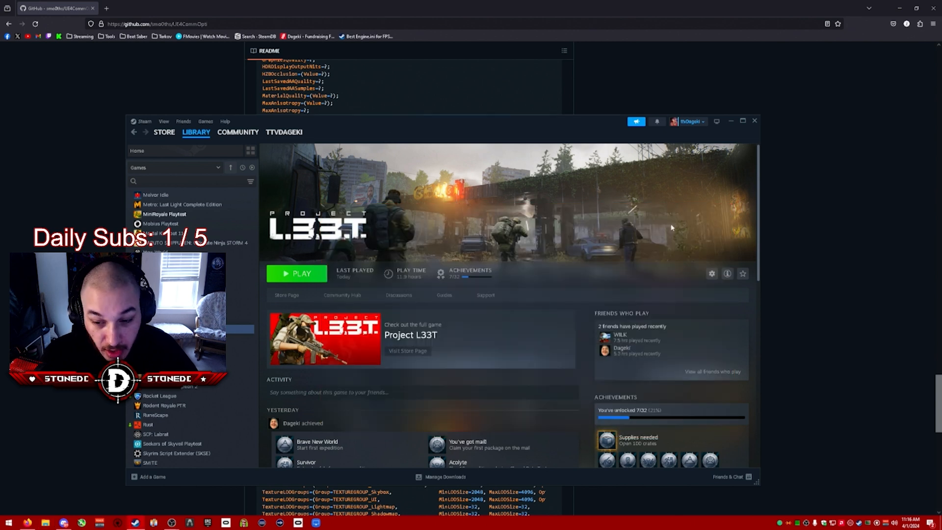